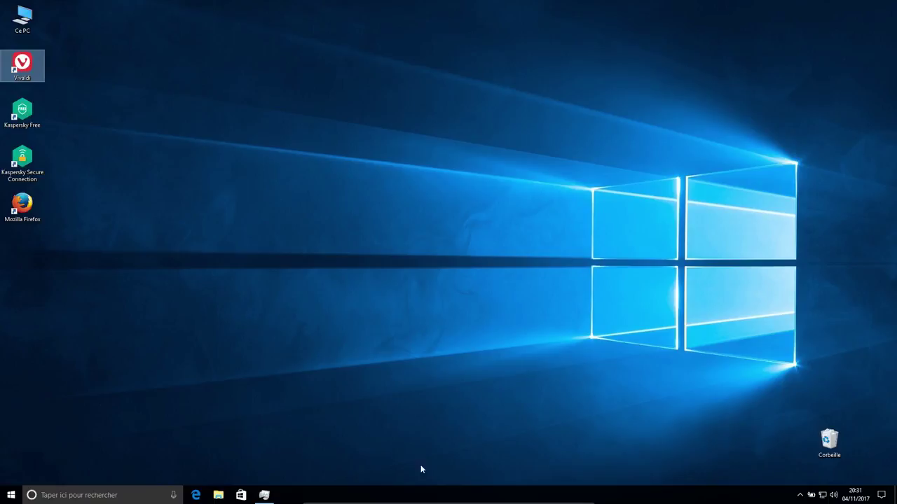
Bring up the Task Manager window to view disk performance and minimize it again.
left_click(264, 495)
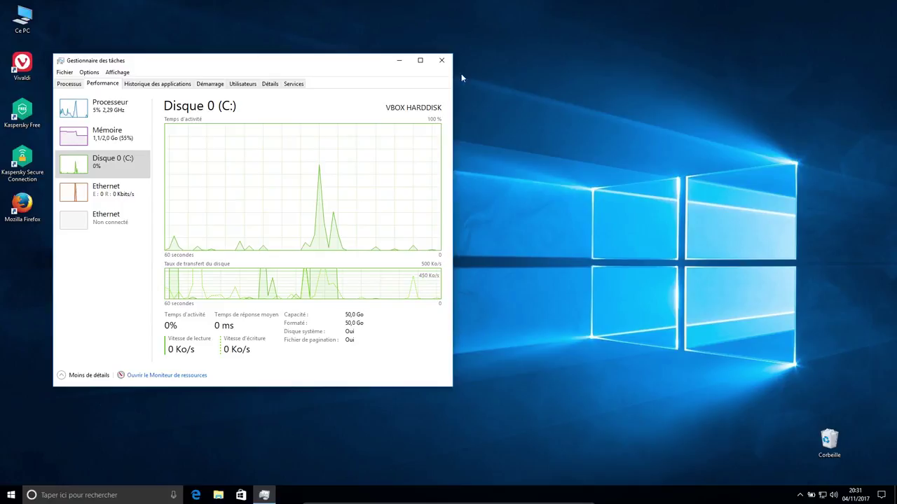
left_click(398, 61)
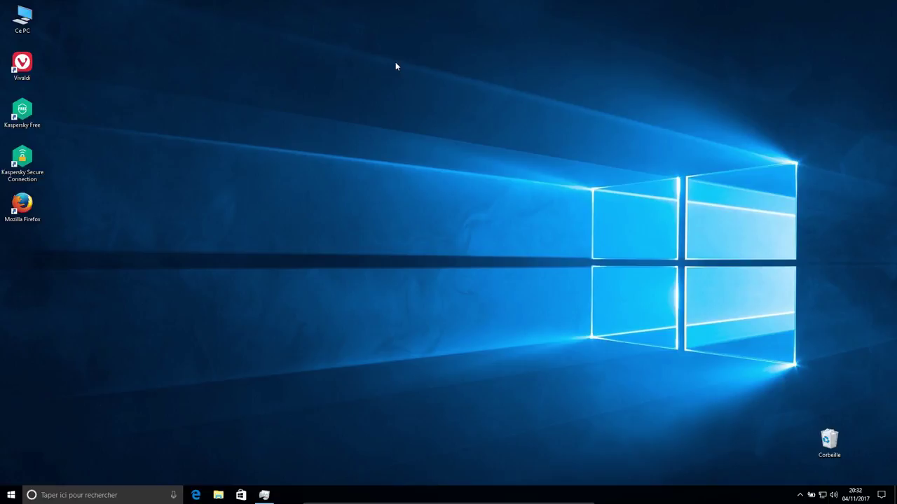
Launch the Vivaldi browser and search DuckDuckGo for "chrmoium".
double_click(22, 64)
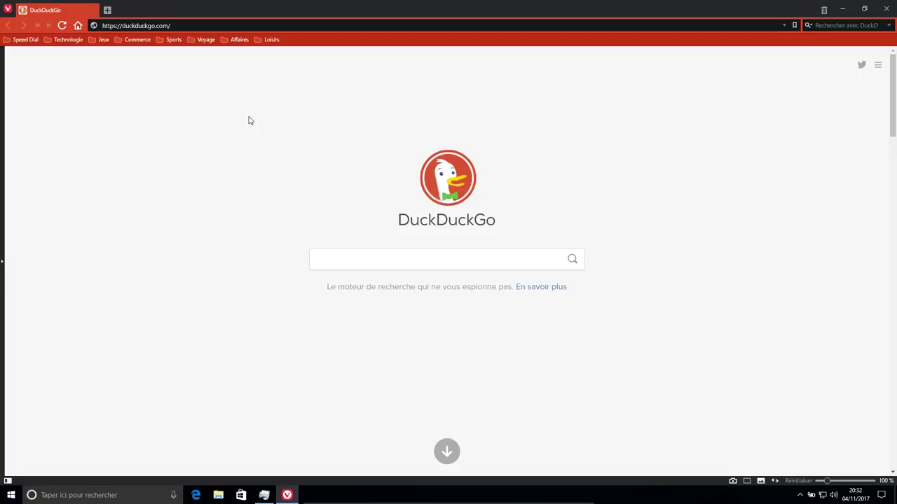
left_click(434, 266)
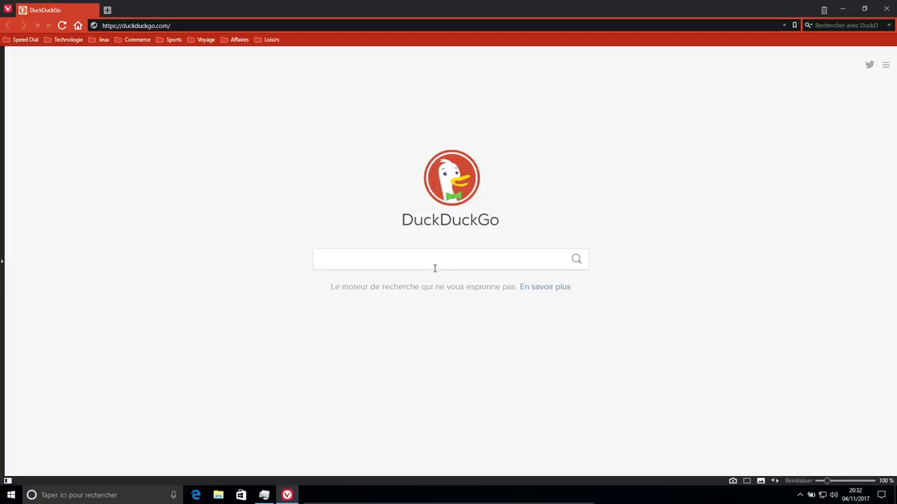
type("ch")
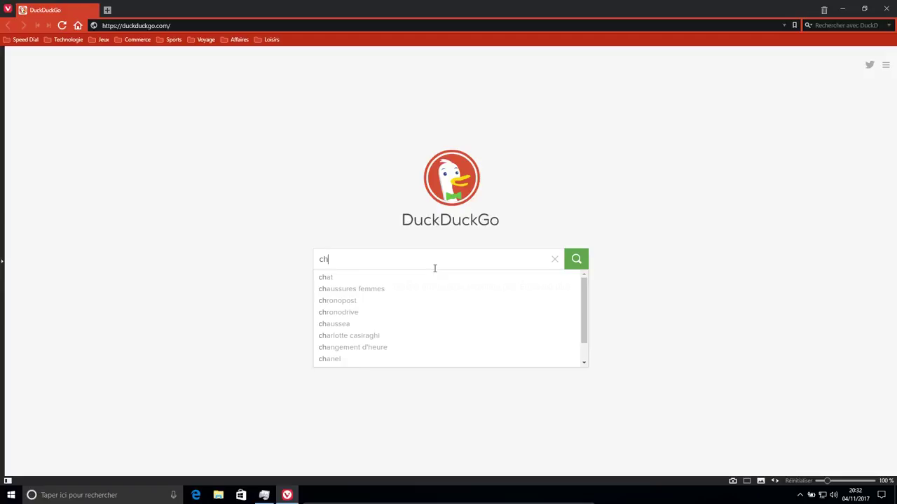
type("rm")
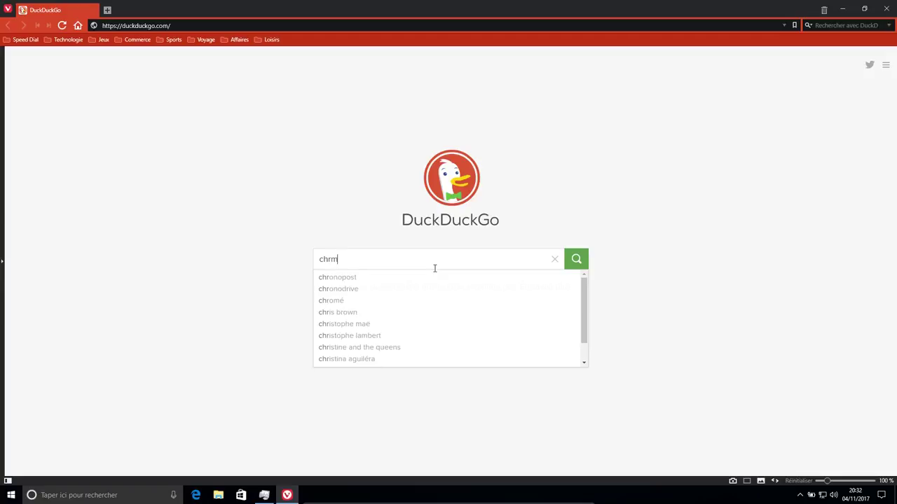
type("oium")
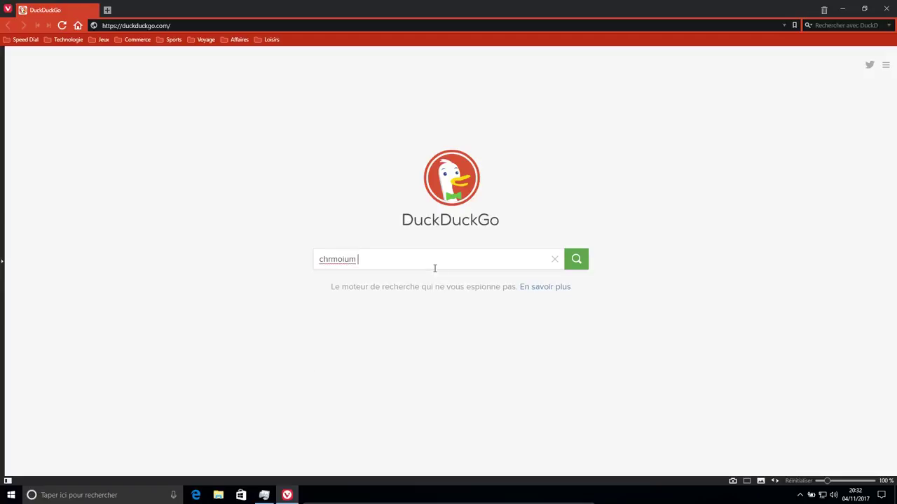
key("Return")
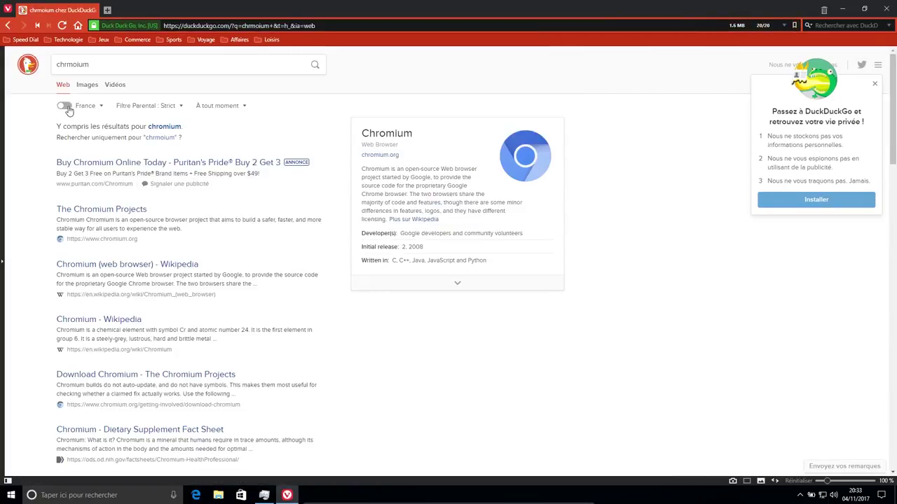
Open the Chromium page of The Chromium Projects site and look at its online source repository, closing that repository tab again.
left_click(121, 218)
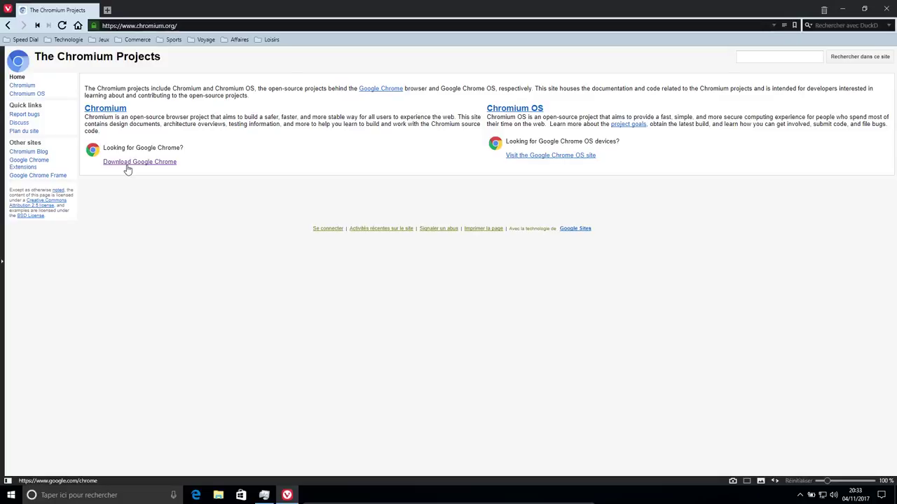
left_click(108, 115)
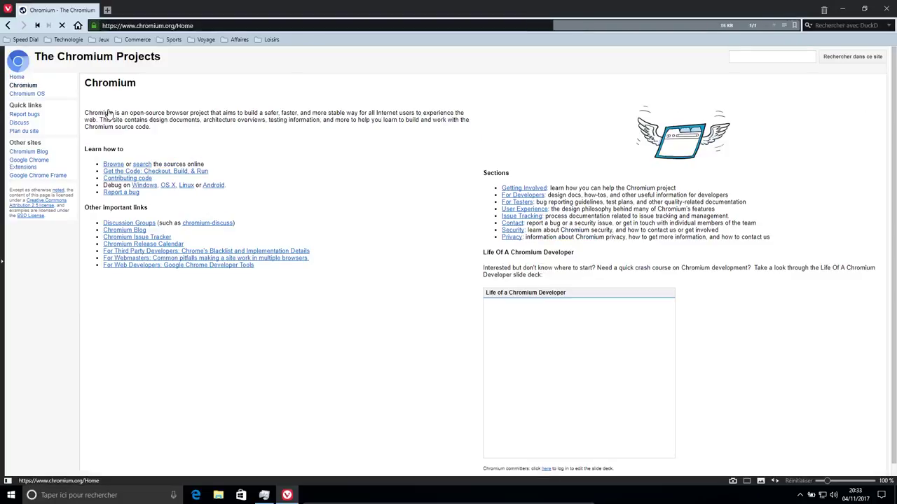
left_click(109, 167)
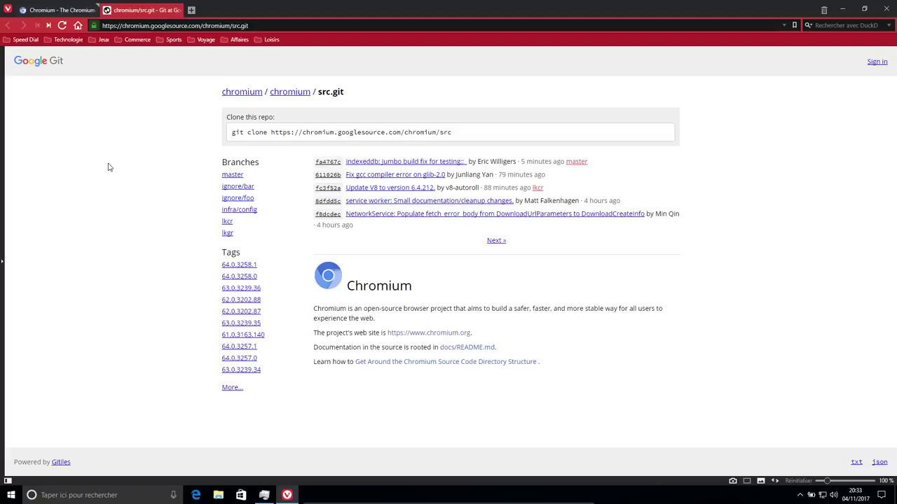
left_click(180, 10)
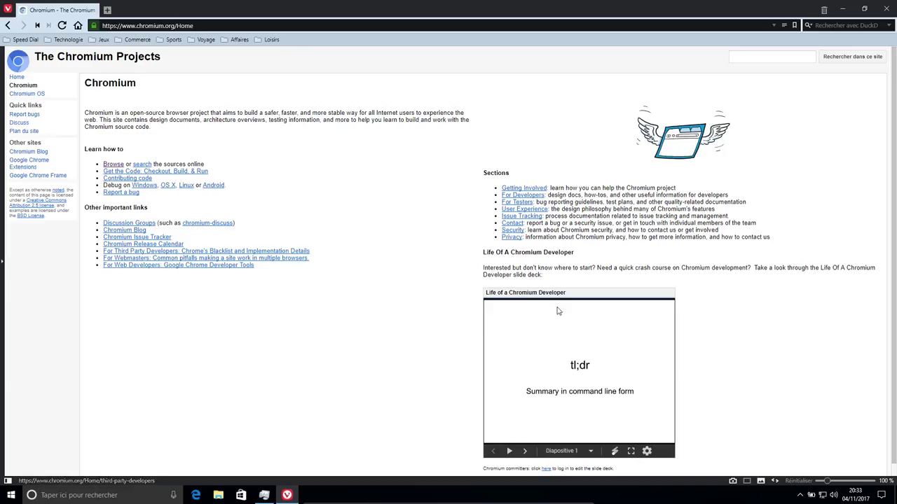
Open the guide to debugging Chromium on Windows, skim it to the end and return to its beginning.
scroll(420, 324, "down", 1)
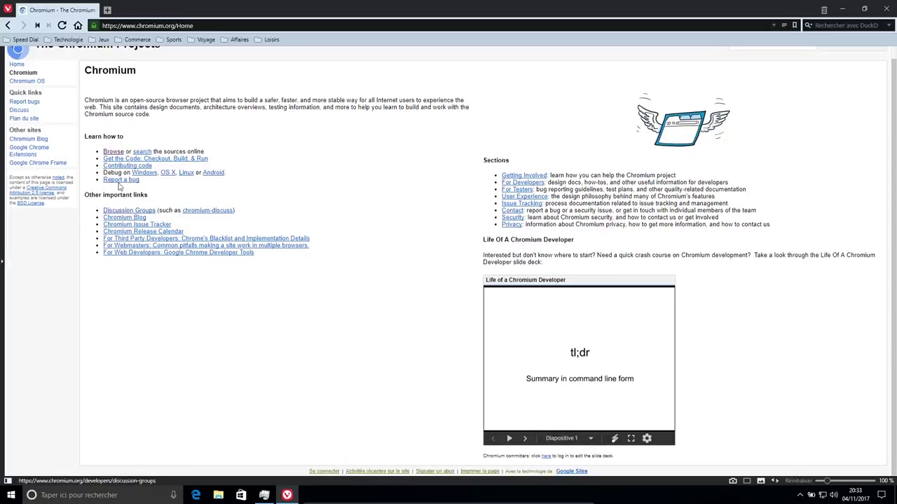
left_click(144, 173)
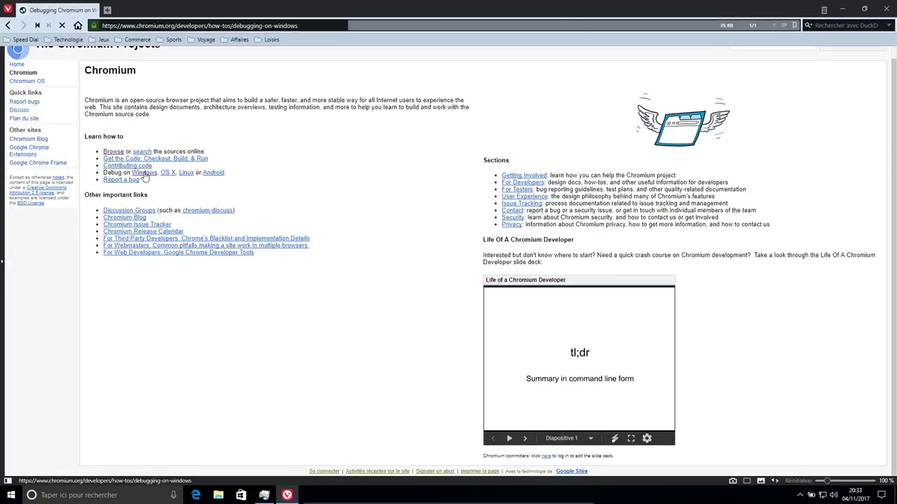
scroll(225, 212, "down", 10)
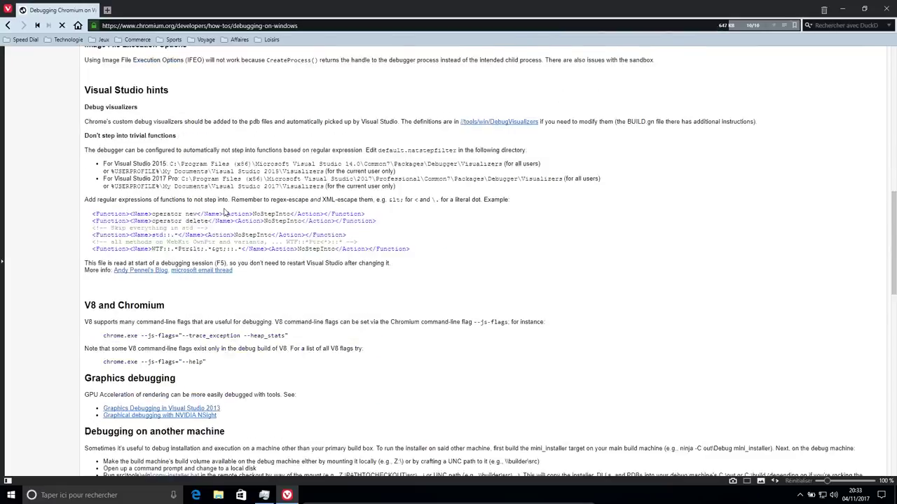
scroll(225, 212, "down", 15)
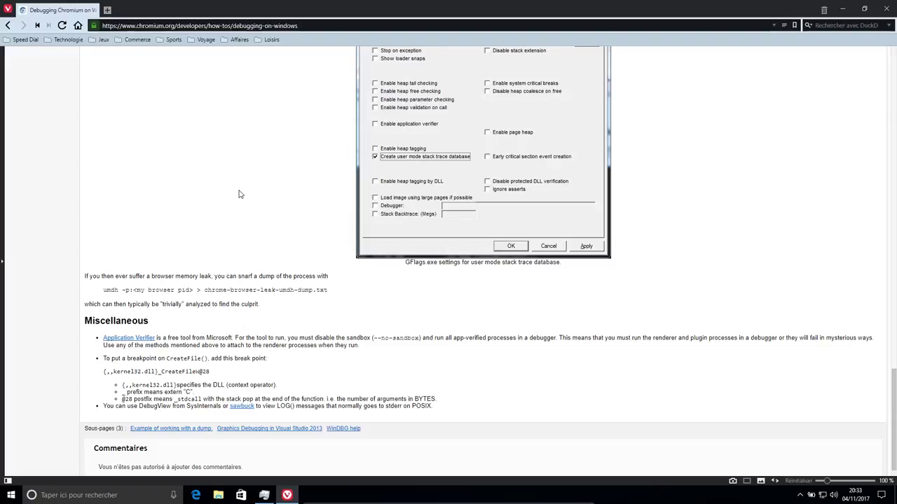
key("Home")
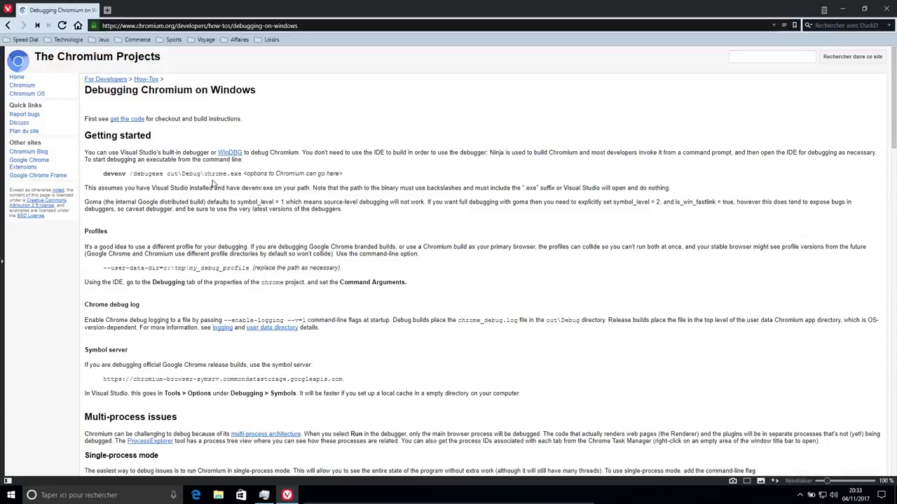
Search DuckDuckGo for "chrlauncher" and open its GitHub repository plus the henrypp.org product page in a separate tab.
left_click(77, 26)
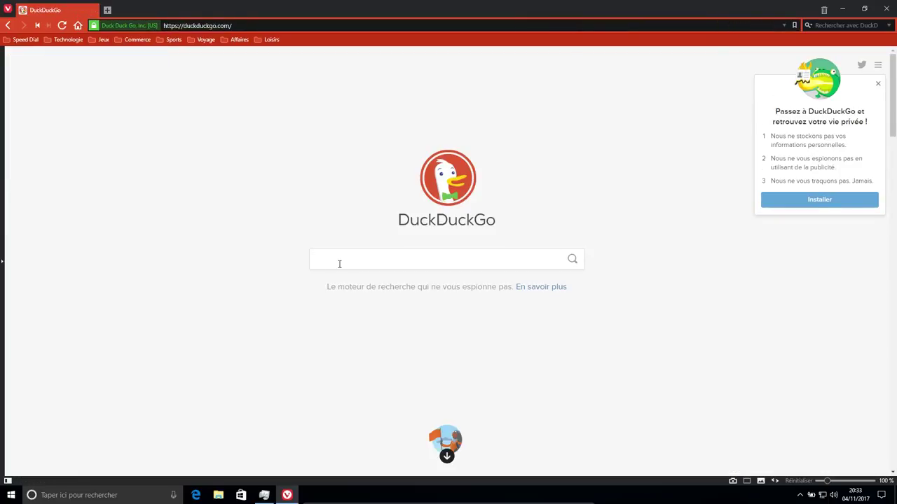
type("chrlauncher")
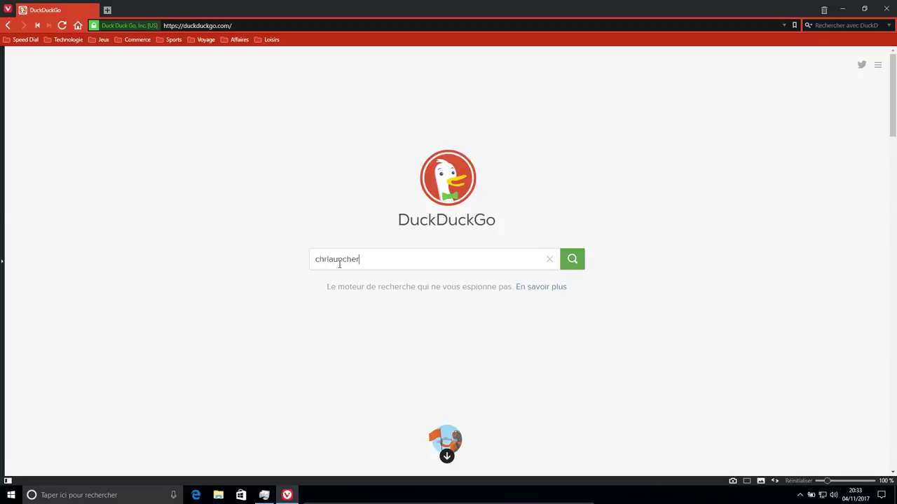
key("Return")
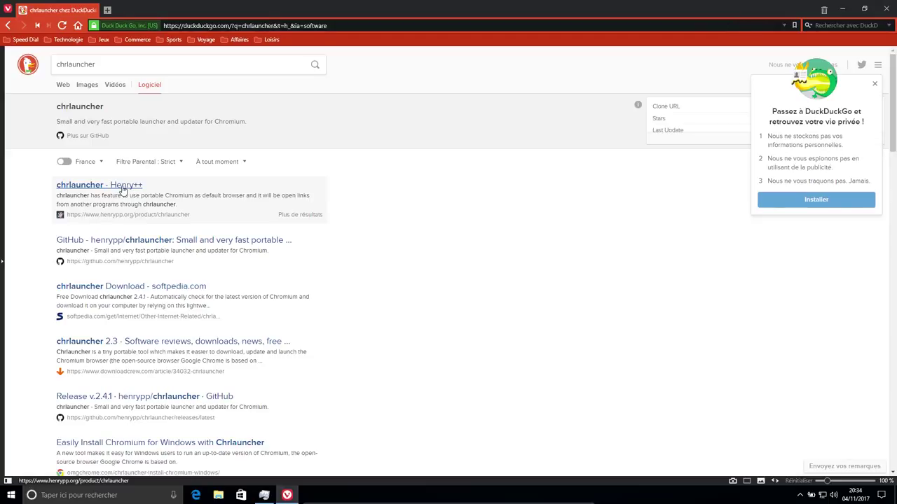
left_click(75, 108)
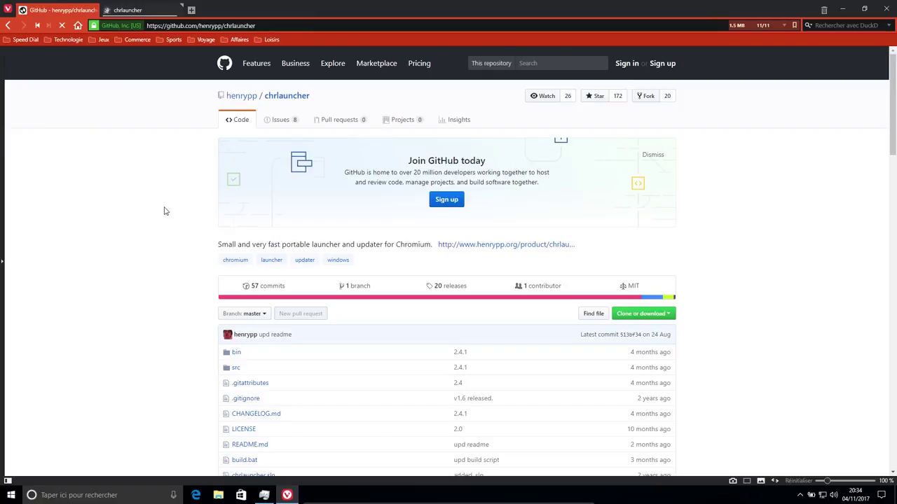
Examine the repository's file list and the README's default browser instructions, highlighting part of the SetDefaultBrowser.bat name.
scroll(168, 207, "down", 4)
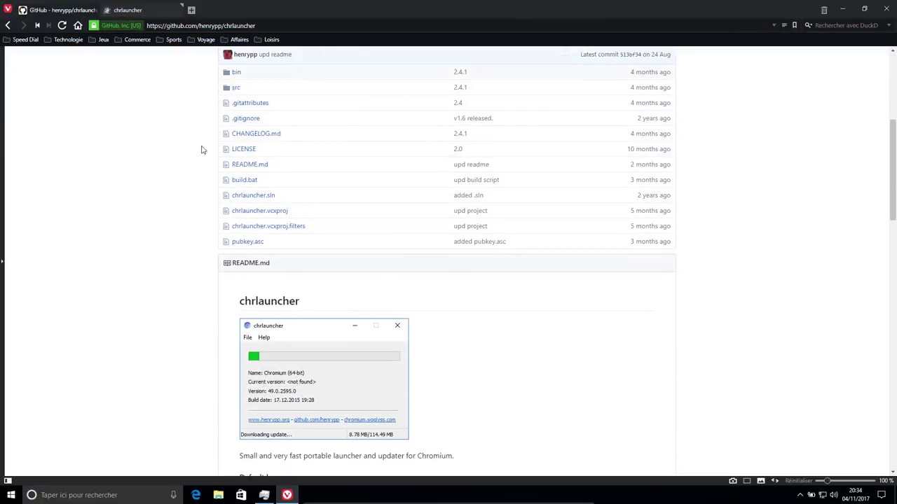
scroll(464, 208, "up", 3)
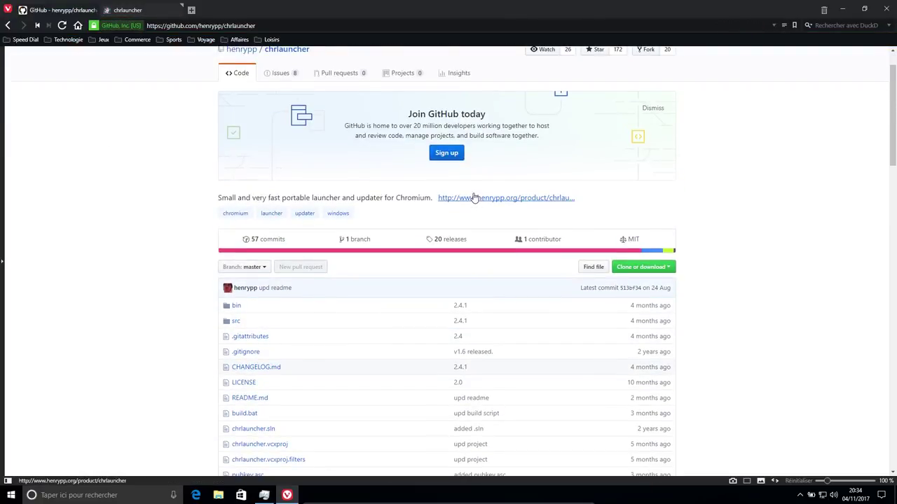
scroll(475, 199, "down", 3)
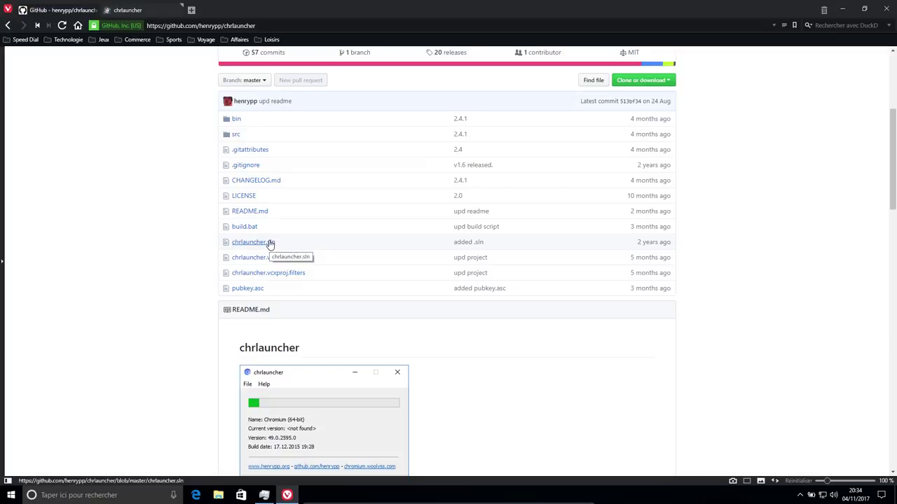
scroll(266, 241, "down", 4)
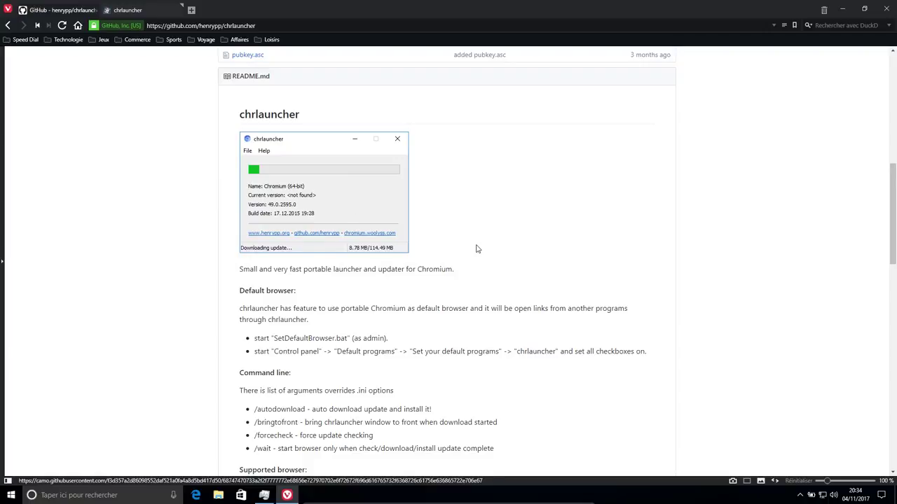
scroll(475, 248, "down", 1)
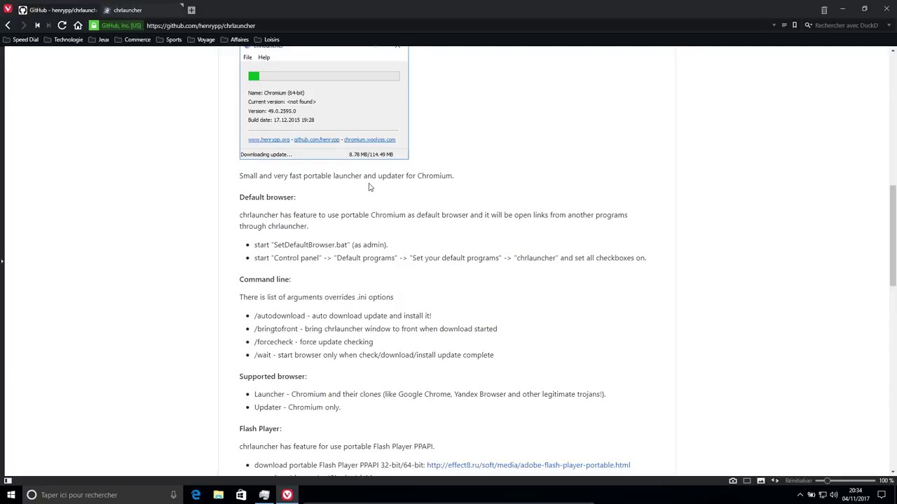
scroll(390, 192, "down", 1)
scroll(391, 192, "down", 2)
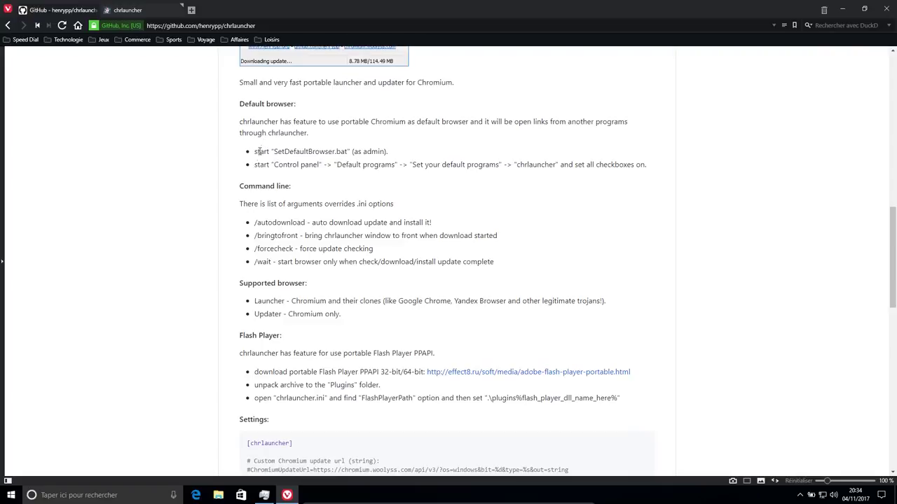
left_click_drag(255, 151, 347, 151)
scroll(315, 168, "down", 1)
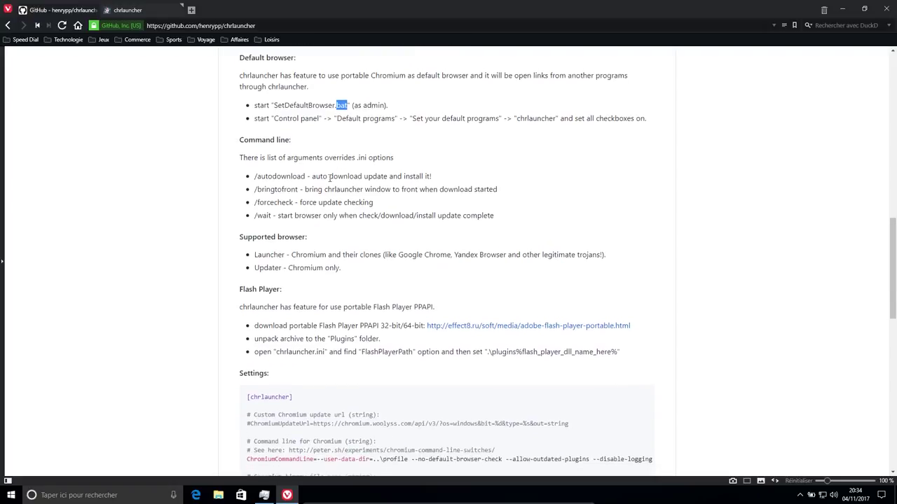
Review the README's Flash Player and Settings sections, including the Chromium build types and update check options.
scroll(412, 235, "down", 5)
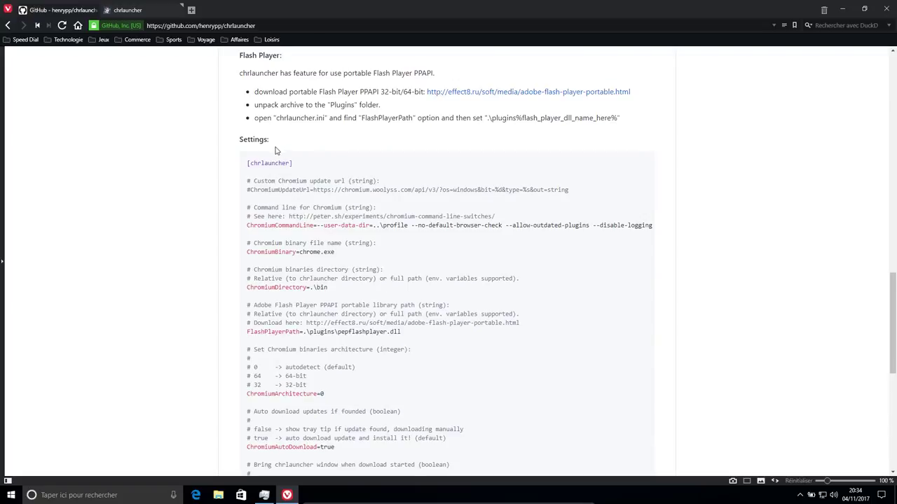
scroll(280, 149, "down", 2)
scroll(275, 147, "down", 4)
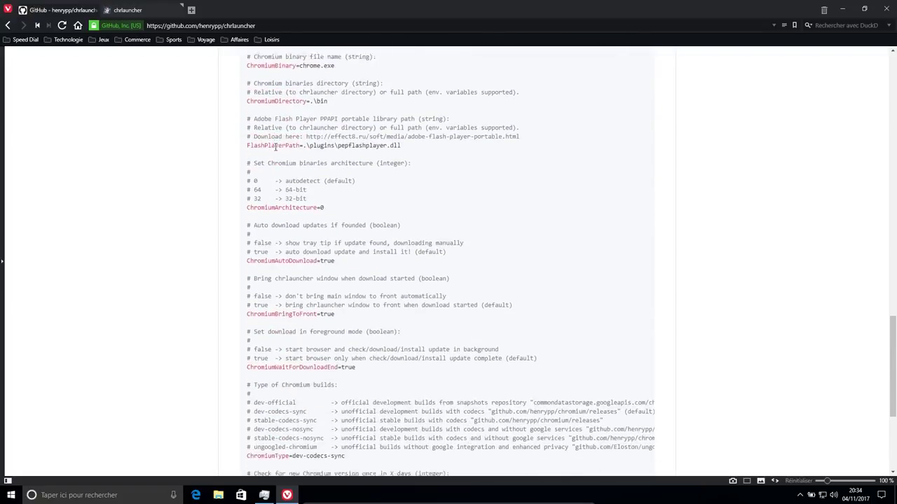
scroll(292, 149, "down", 2)
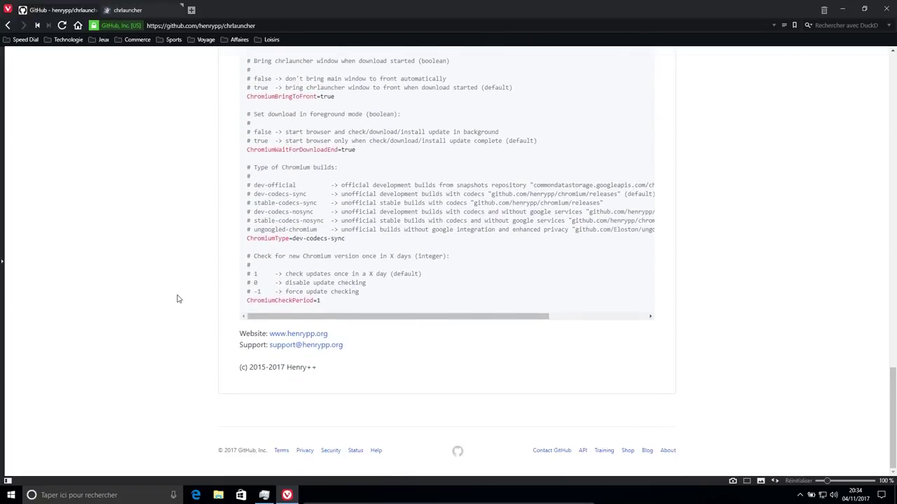
scroll(207, 293, "up", 20)
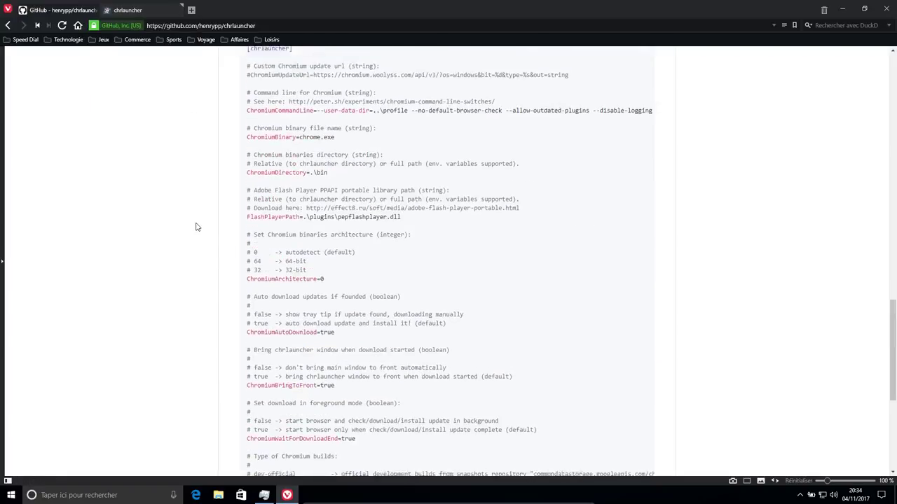
scroll(478, 381, "down", 4)
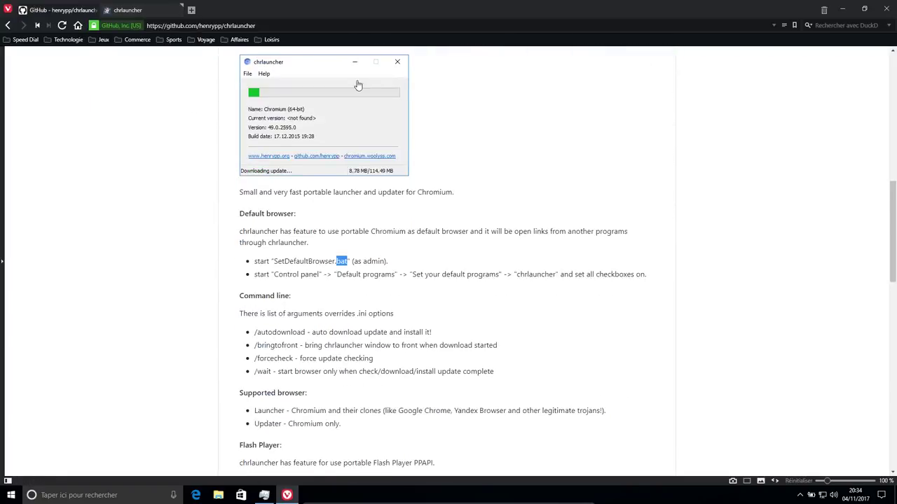
Download chrlauncher-2.4.1-bin.zip from the Download section of the henrypp.org product page.
left_click(134, 11)
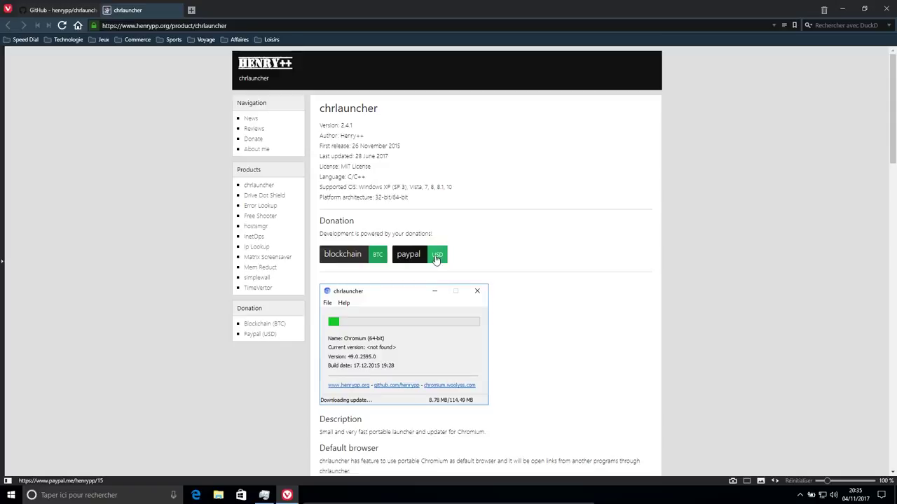
scroll(437, 257, "down", 20)
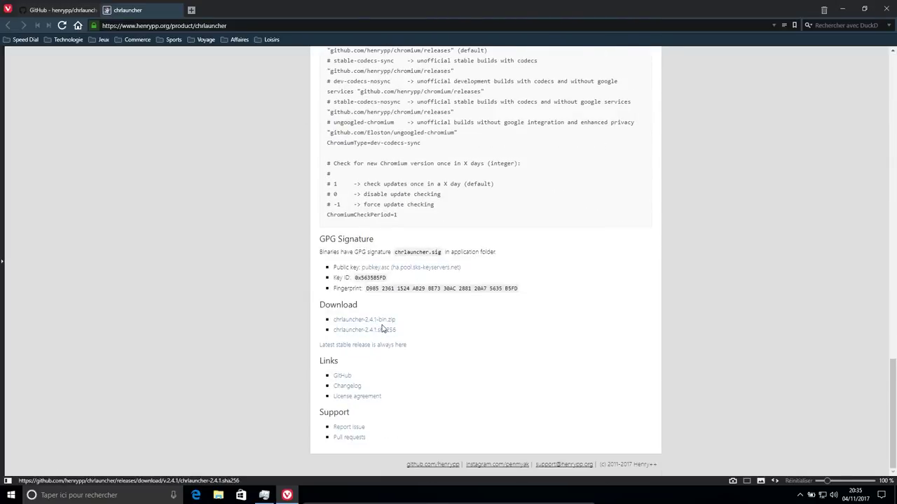
left_click(384, 320)
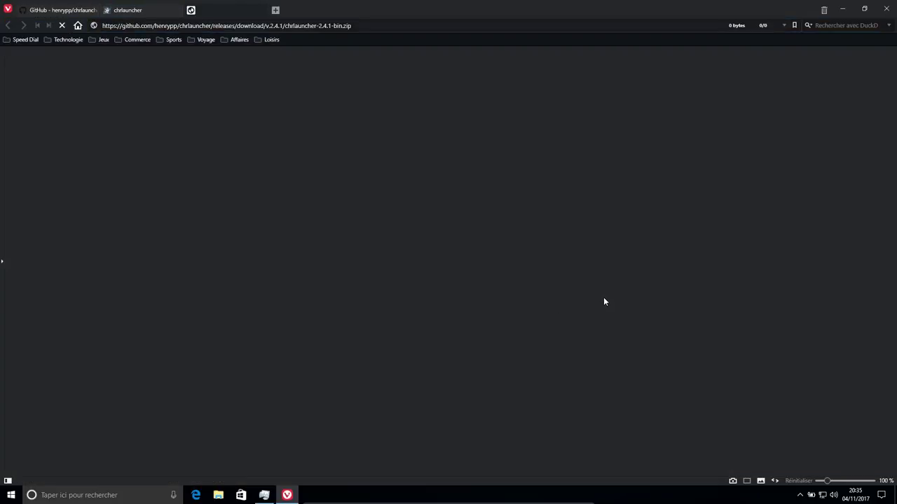
left_click(377, 138)
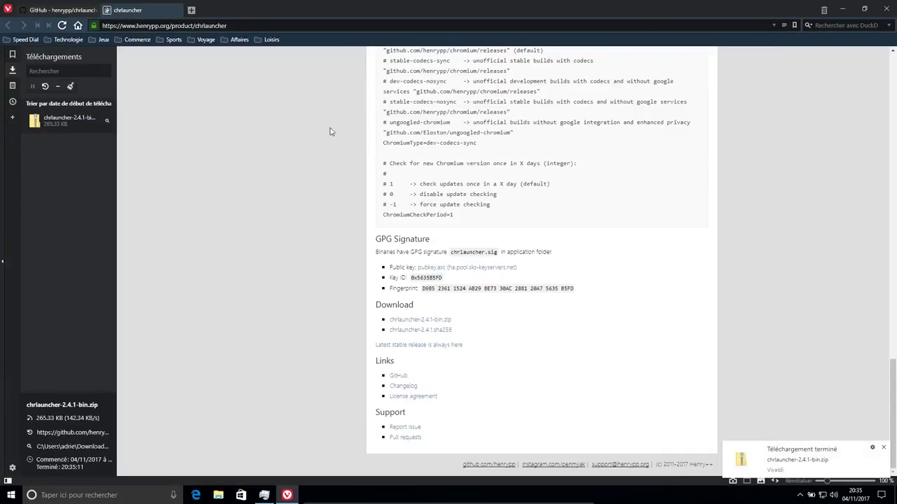
Return to the GitHub README's Settings section with the downloads list hidden, and minimise the browser.
scroll(683, 211, "up", 5)
scroll(685, 210, "up", 5)
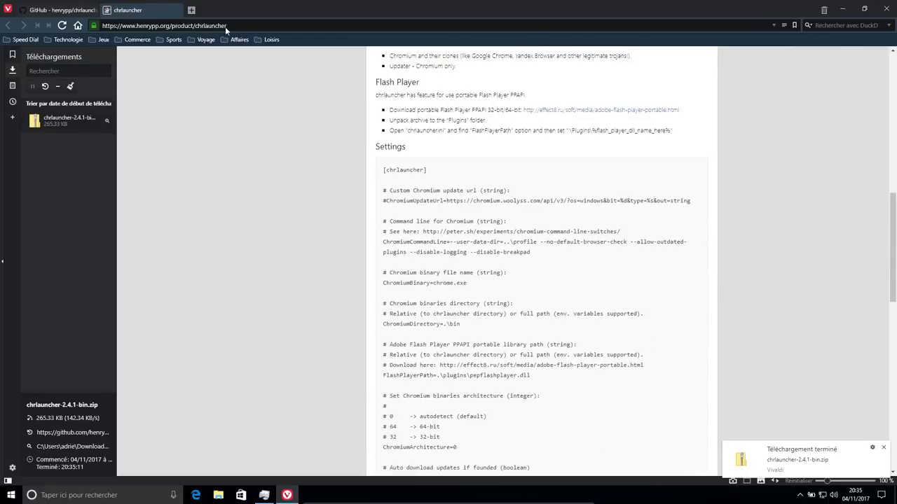
left_click(62, 9)
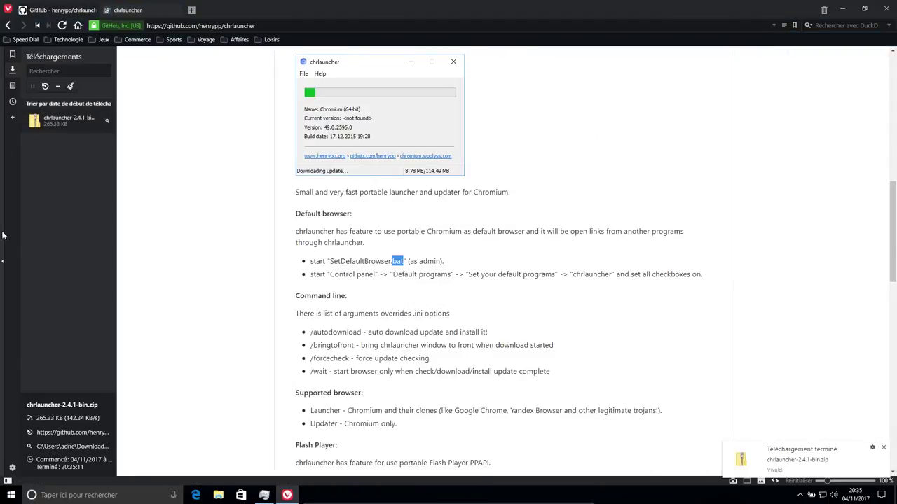
key("F4")
scroll(446, 271, "down", 15)
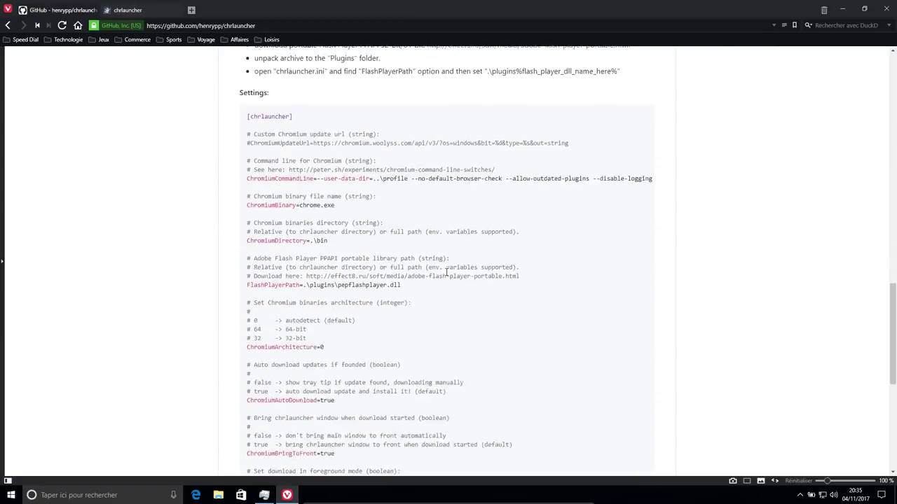
left_click(295, 497)
right_click(333, 496)
left_click(366, 489)
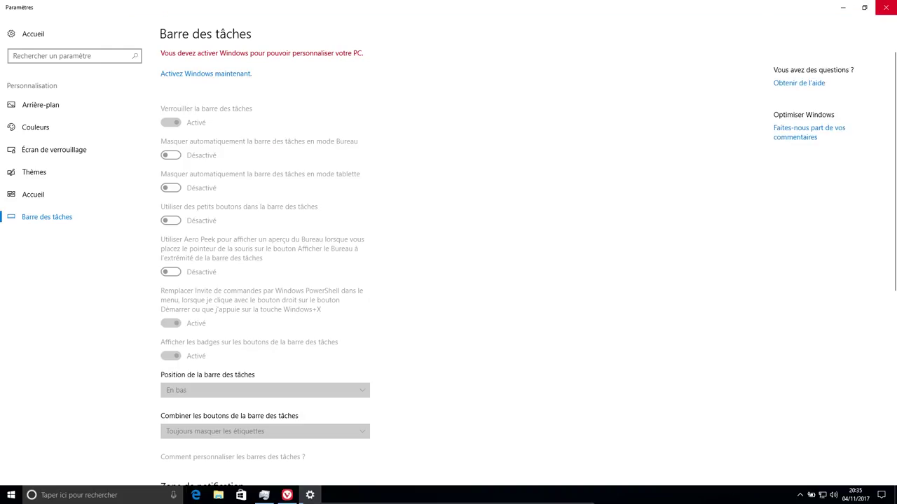
left_click(884, 8)
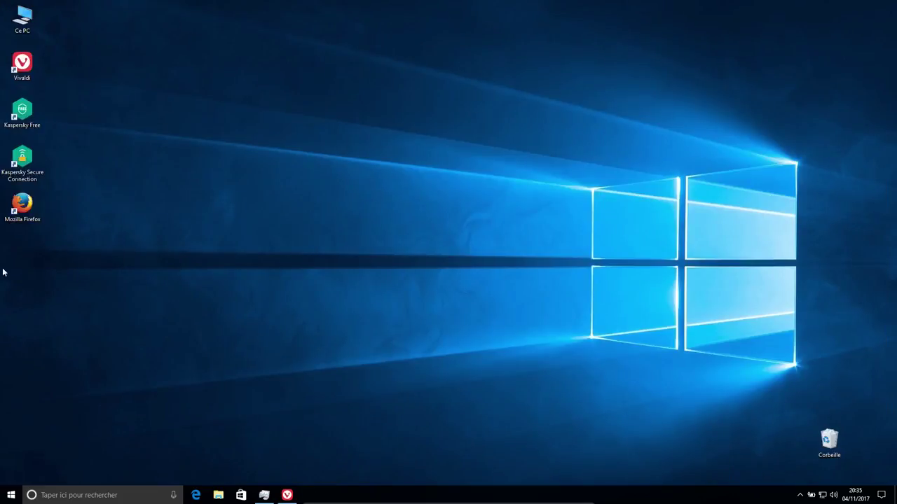
Open the Téléchargements folder from Ce PC and open the chrlauncher-2.4.1-bin.zip archive.
double_click(21, 17)
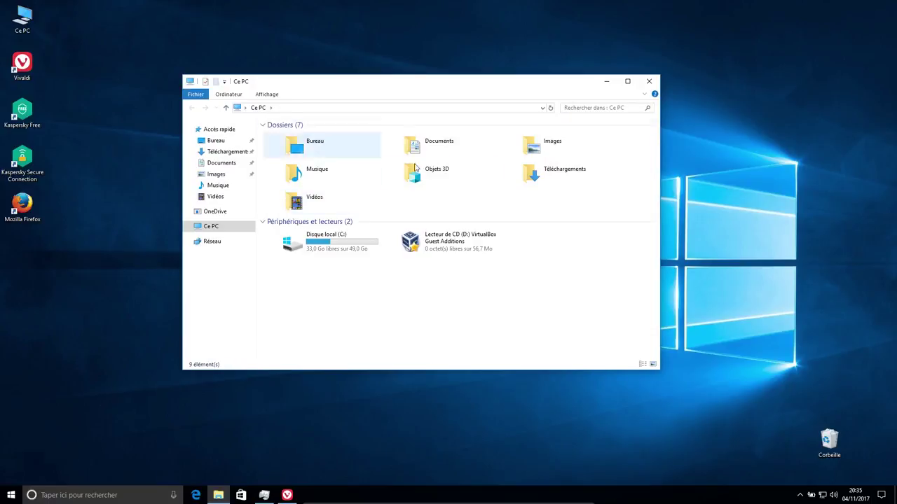
left_click(606, 180)
double_click(605, 180)
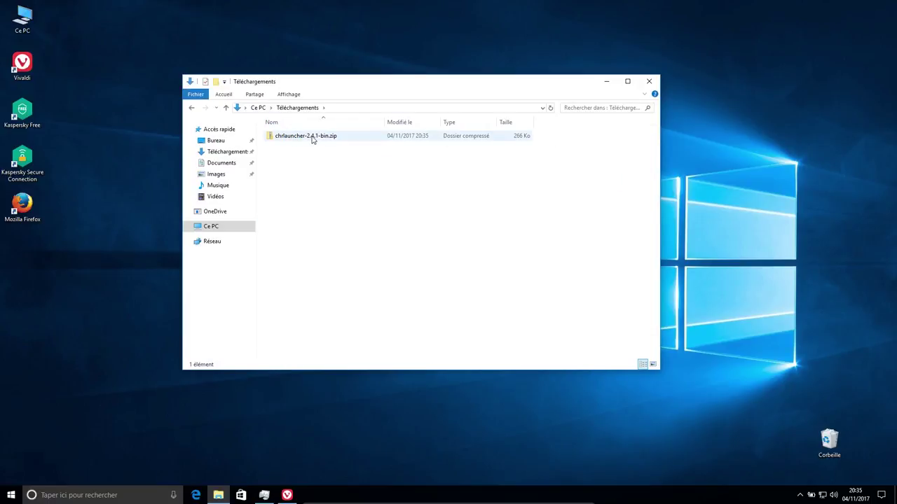
double_click(313, 137)
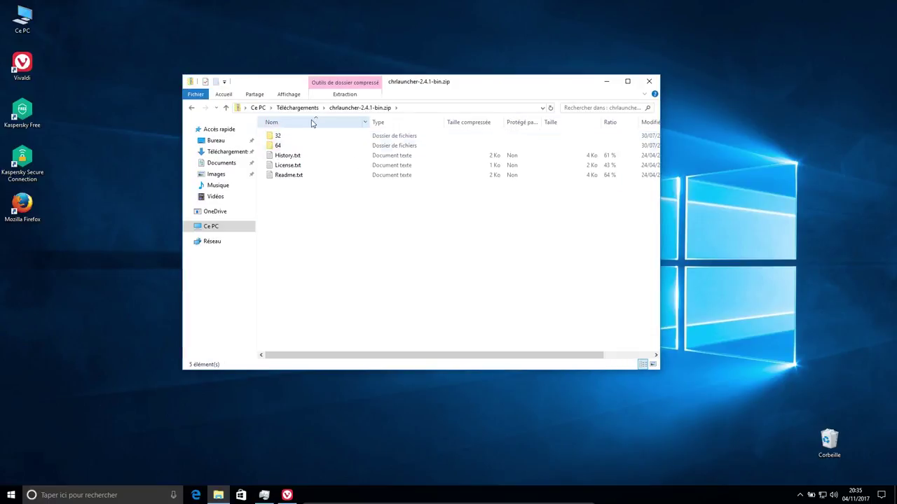
Extract the archive's 64 folder onto the desktop, close the archive window and place the folder beside the Ce PC icon.
left_click_drag(267, 85, 546, 96)
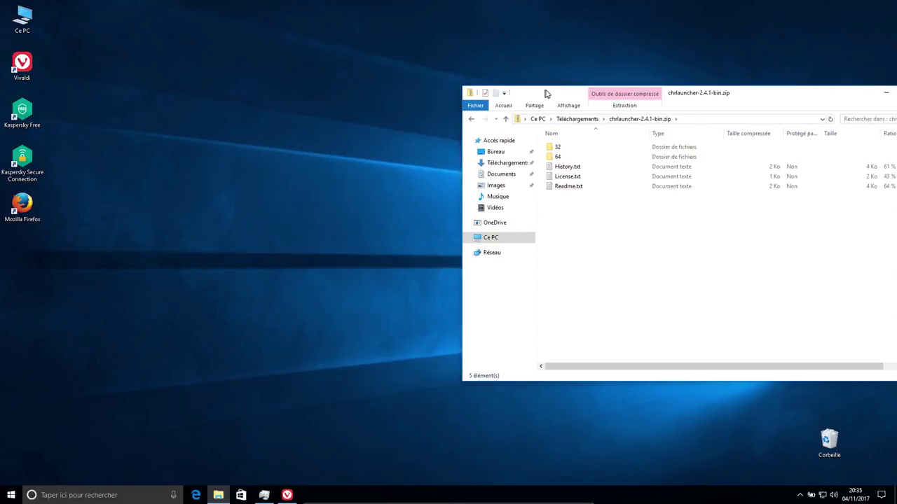
left_click(572, 158)
left_click_drag(572, 158, 157, 105)
left_click_drag(825, 94, 503, 118)
left_click(622, 109)
left_click_drag(156, 65, 73, 15)
Rename the extracted 64 folder on the desktop as Chromium.
left_click(82, 33)
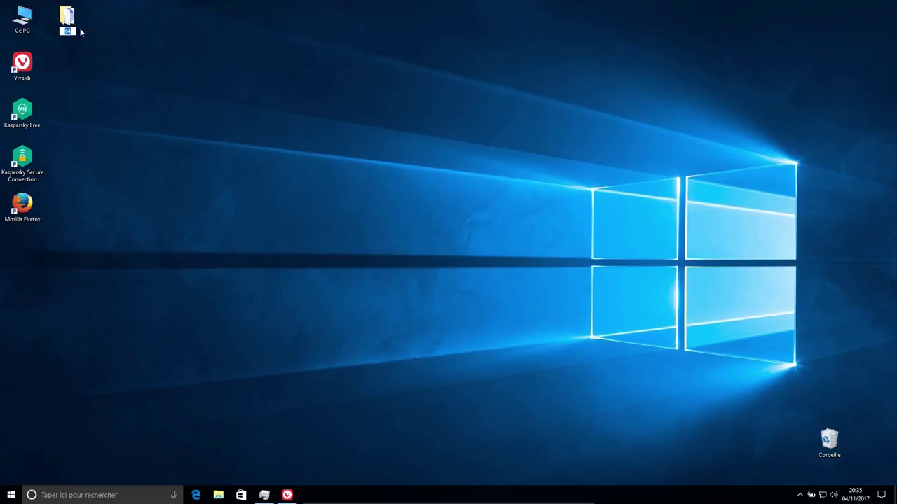
type("Chromium")
key("Return")
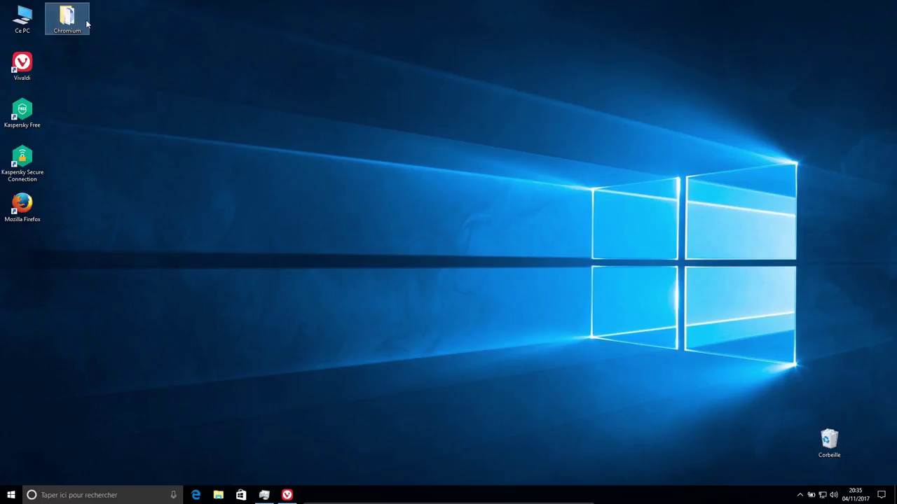
Open the Chromium folder and read SetDefaultBrowser.bat through to its end in Notepad, closing it without changes.
double_click(86, 23)
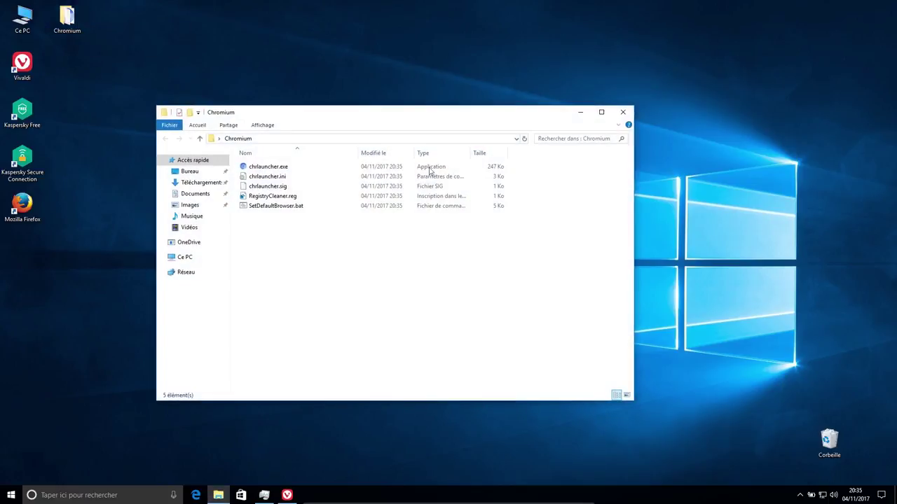
right_click(282, 206)
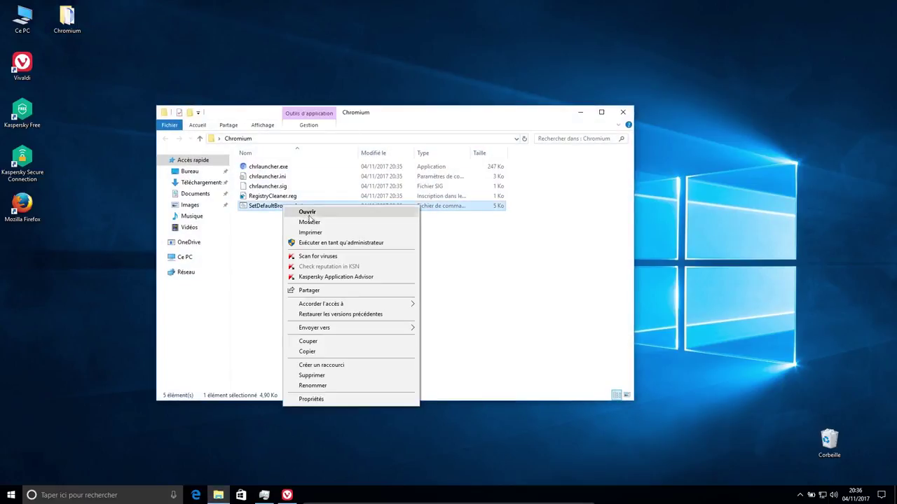
left_click(309, 222)
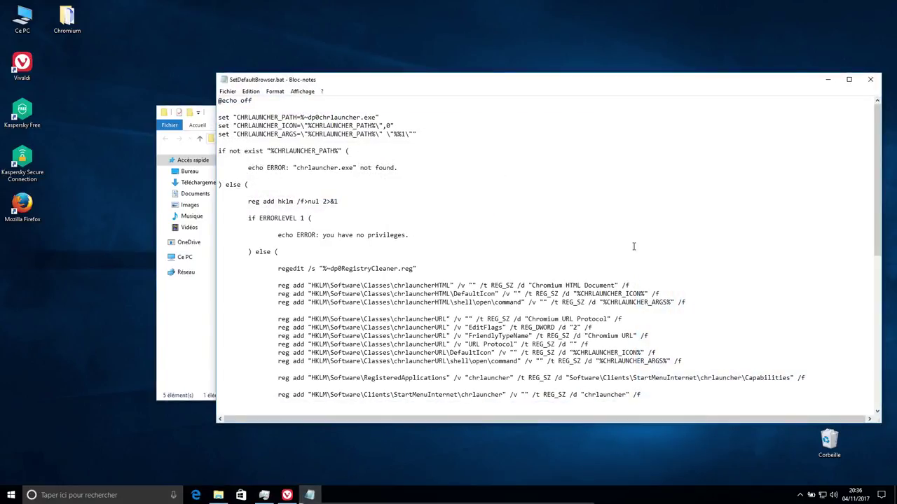
scroll(633, 246, "down", 12)
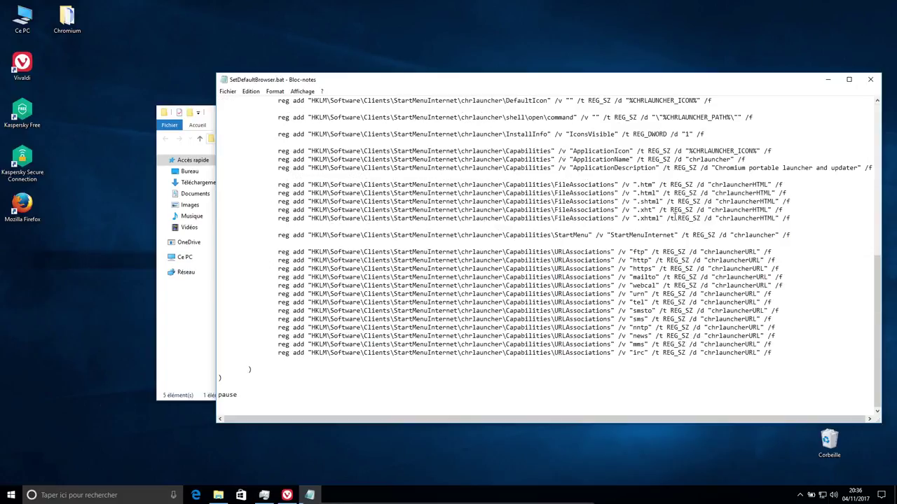
scroll(678, 215, "up", 12)
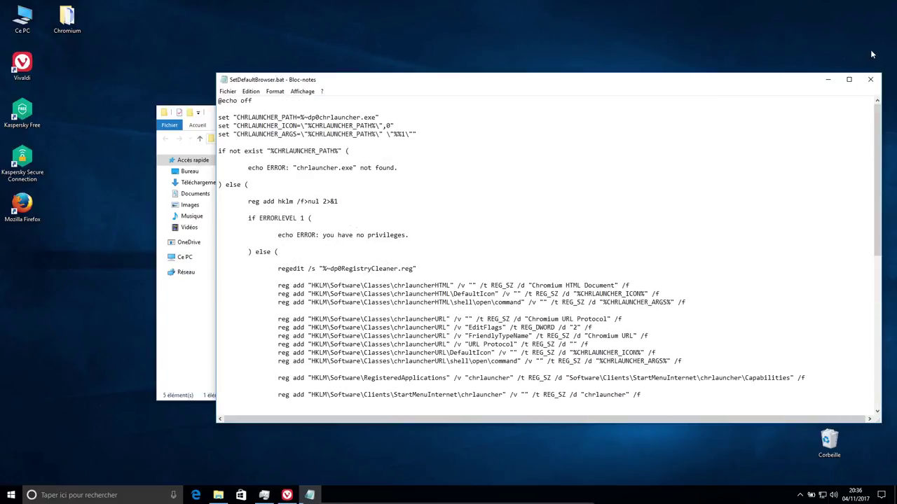
left_click(870, 79)
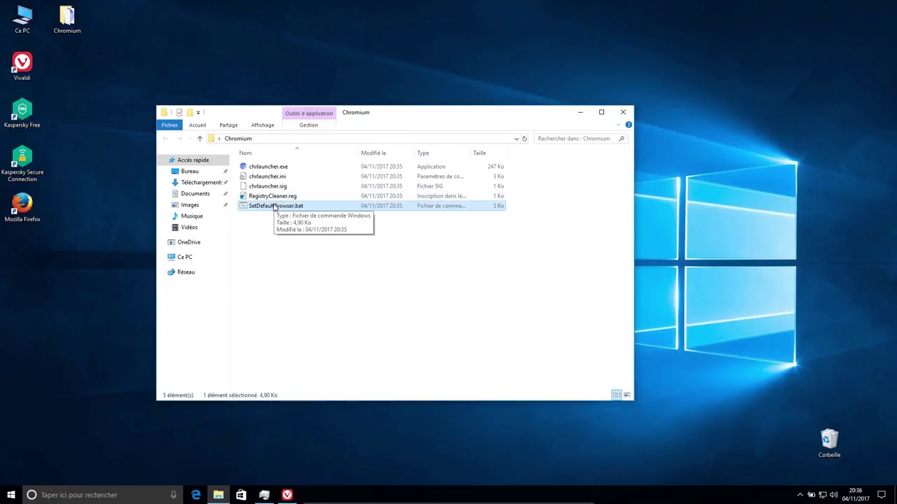
Reopen SetDefaultBrowser.bat in Notepad, highlight the chrlauncher.exe name in its error line, and close the file.
right_click(276, 209)
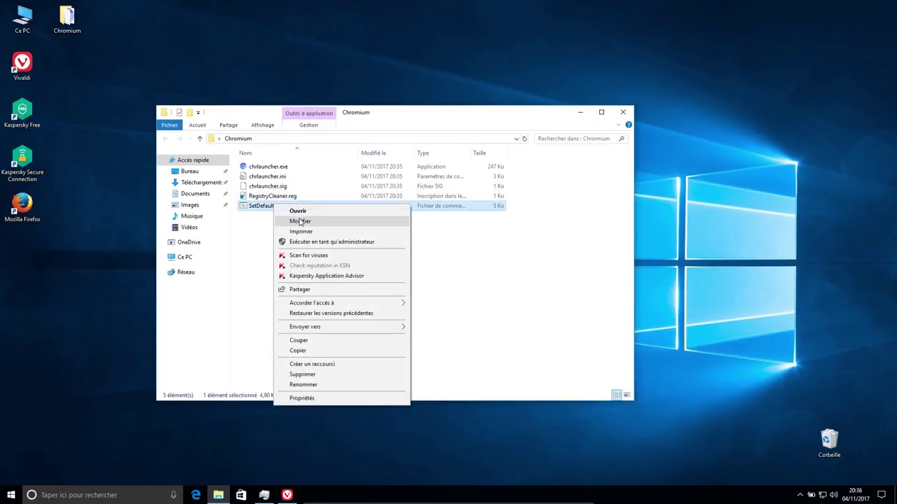
left_click(300, 221)
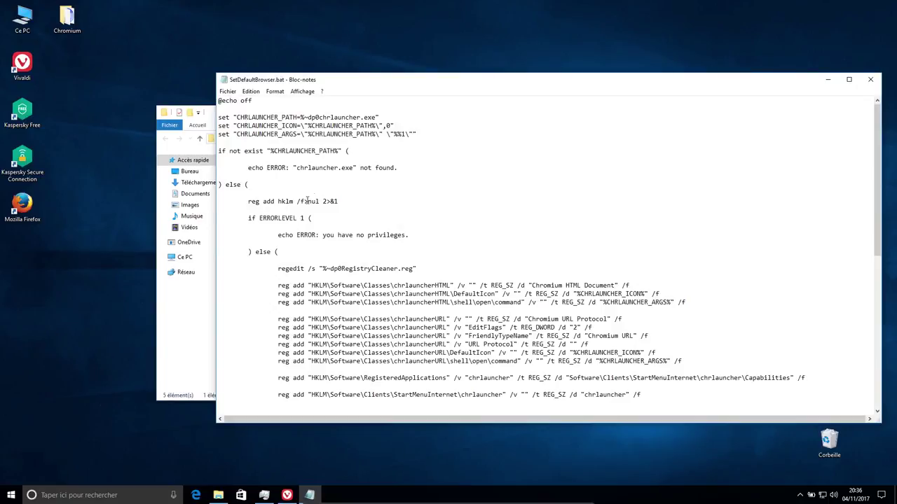
left_click_drag(295, 169, 350, 169)
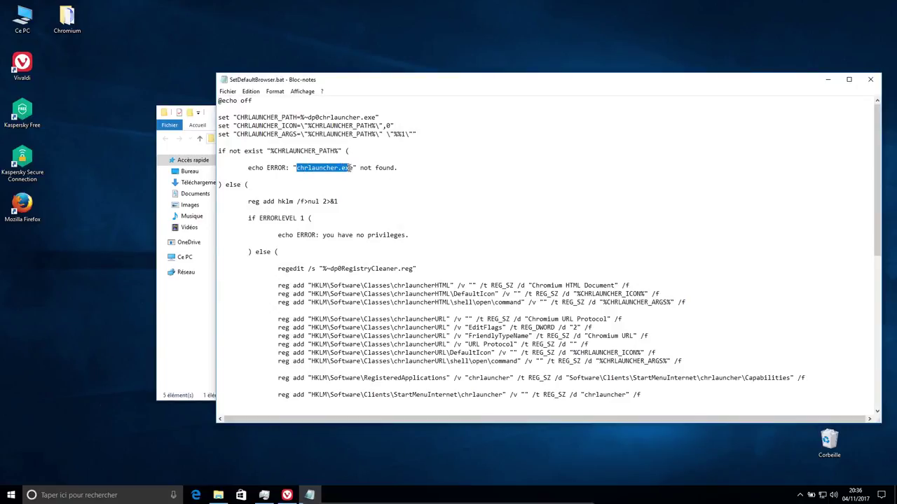
left_click(870, 79)
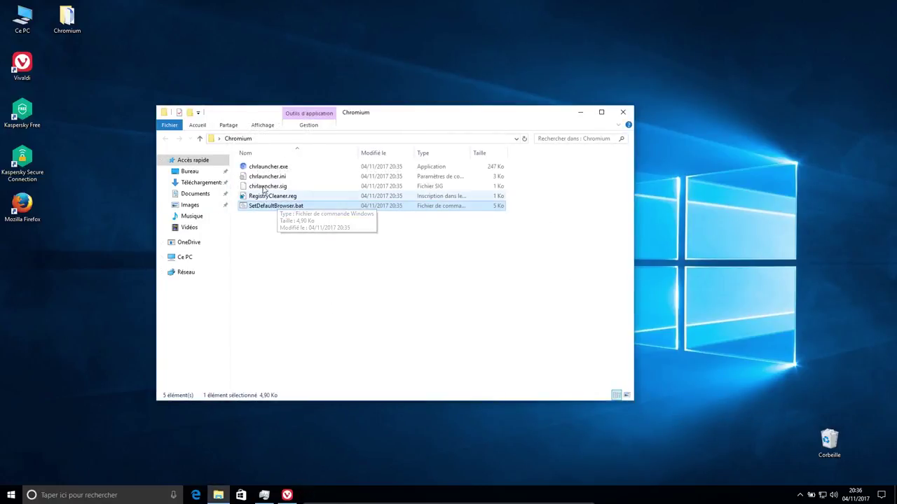
Open chrlauncher.ini in Notepad, and switch to Vivaldi to view the matching Settings section of the README.
left_click(301, 167)
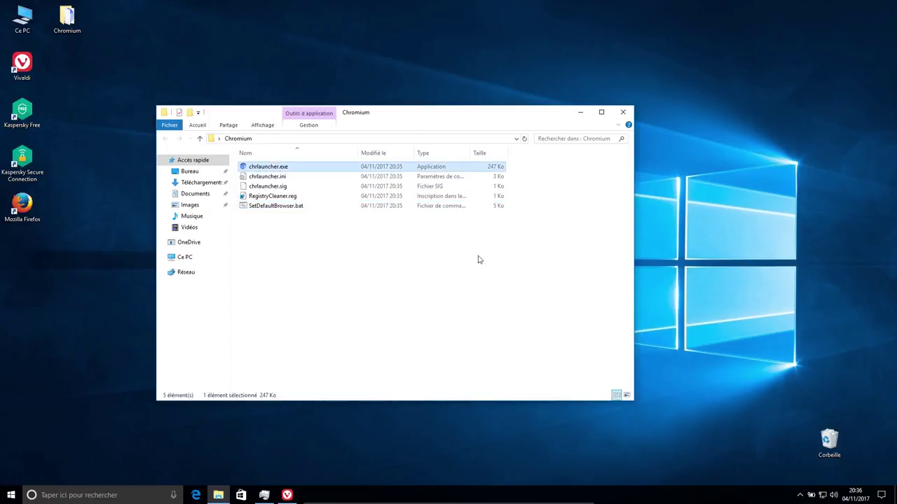
double_click(293, 180)
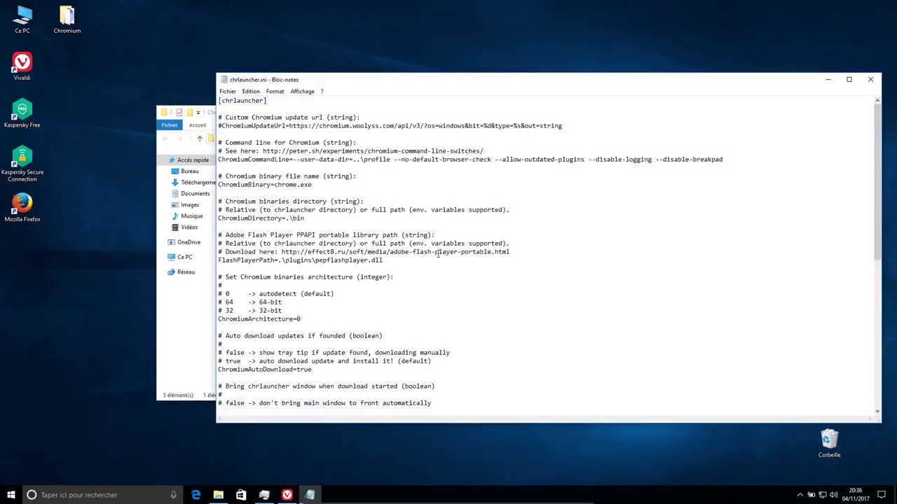
left_click(287, 496)
scroll(361, 232, "up", 8)
scroll(351, 210, "down", 4)
scroll(137, 218, "up", 3)
scroll(136, 219, "up", 2)
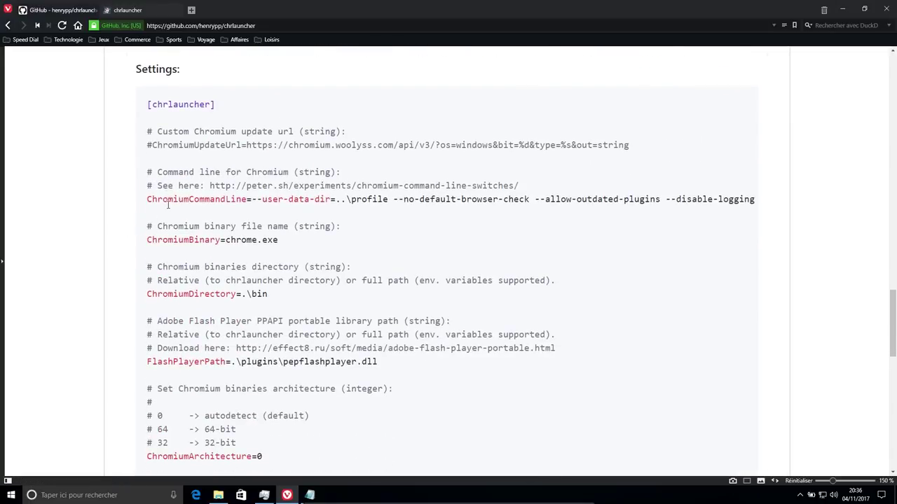
Review the README's Chromium command line and binaries directory settings, highlighting --user-data-dir=, ChromiumDirectory= and the profile folder name.
left_click_drag(144, 199, 335, 199)
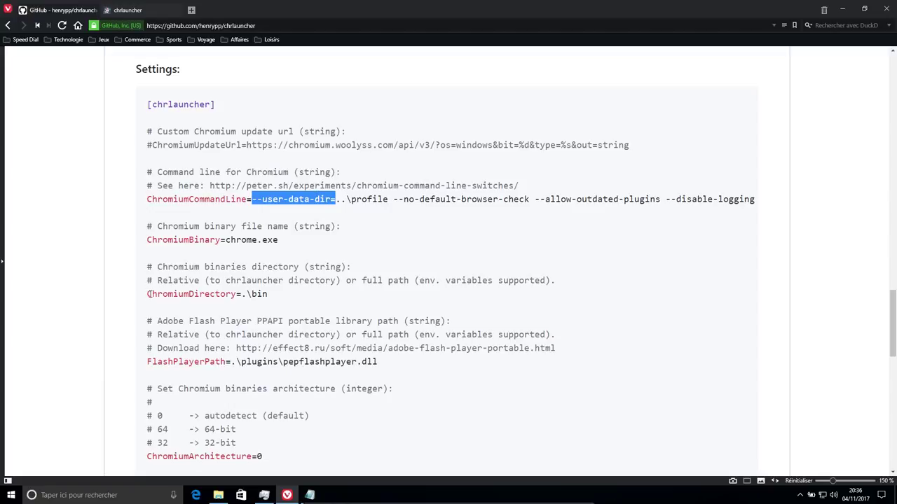
left_click_drag(149, 294, 243, 294)
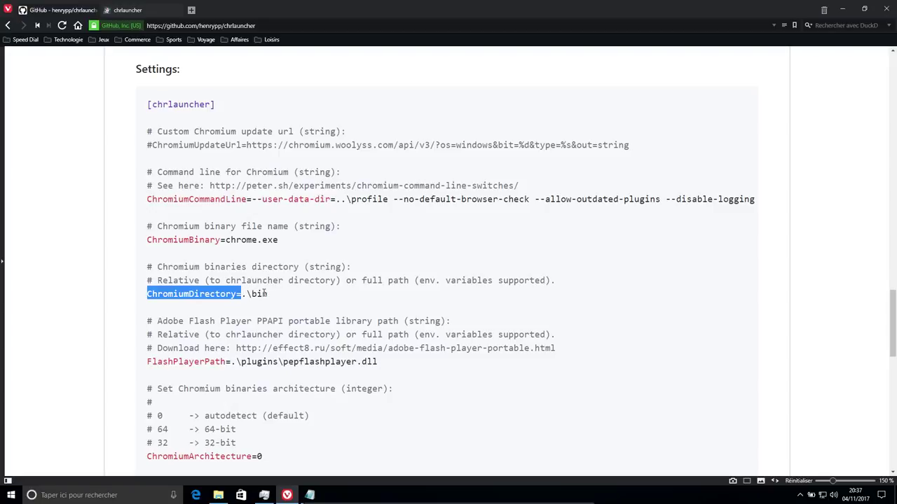
left_click(265, 303)
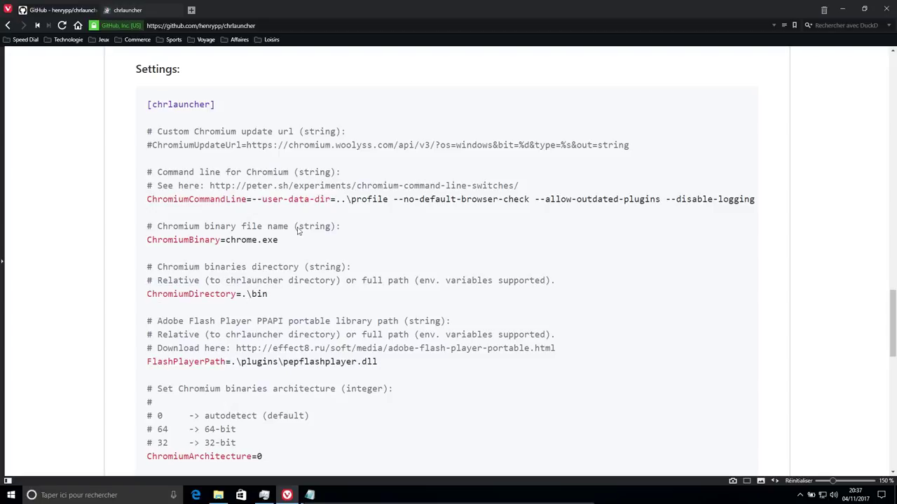
double_click(346, 200)
double_click(361, 202)
scroll(250, 226, "down", 1)
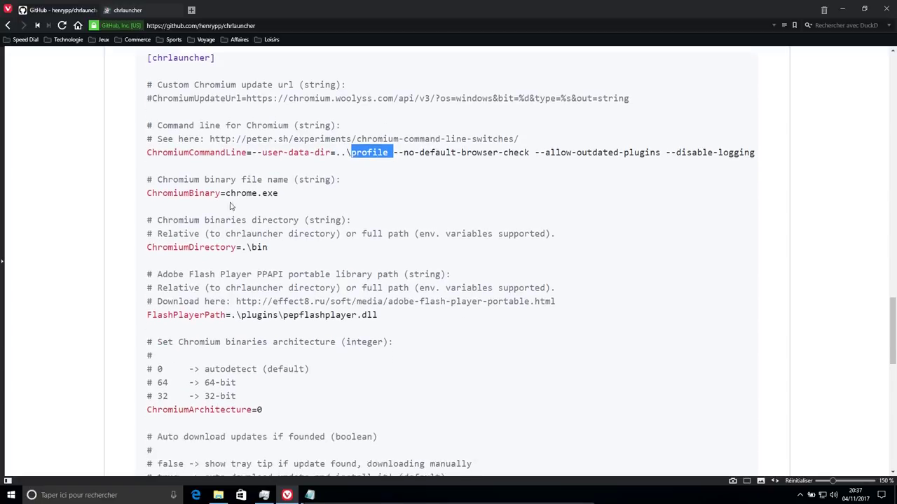
Review the README's ChromiumBinary and Flash Player path settings, highlighting chrome.exe and the FlashPlayerPath=.\plugins\pepflashplayer.dll line.
left_click_drag(220, 193, 291, 198)
scroll(291, 198, "down", 1)
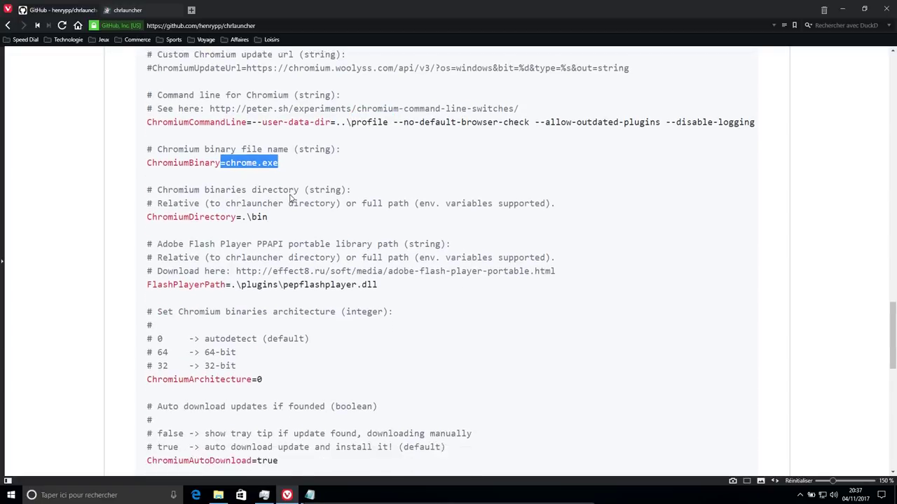
scroll(290, 197, "down", 1)
left_click(238, 101)
left_click_drag(225, 100, 301, 105)
scroll(252, 214, "down", 1)
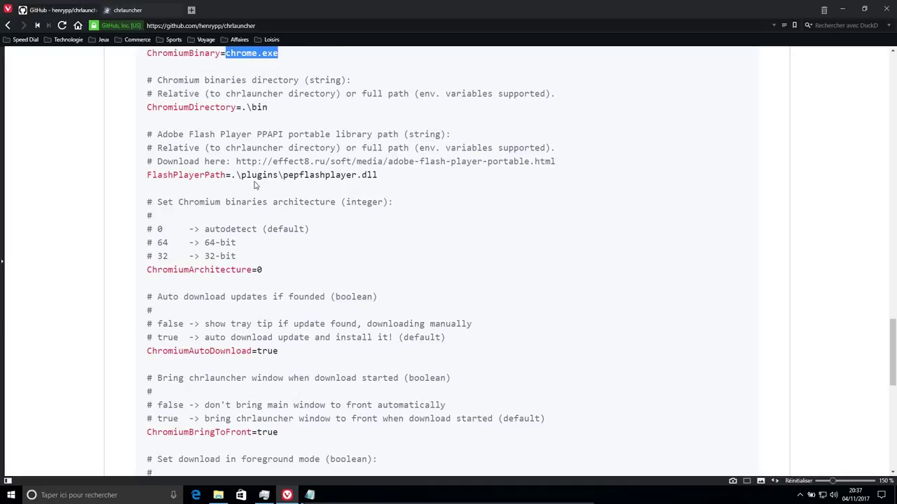
left_click_drag(149, 174, 377, 180)
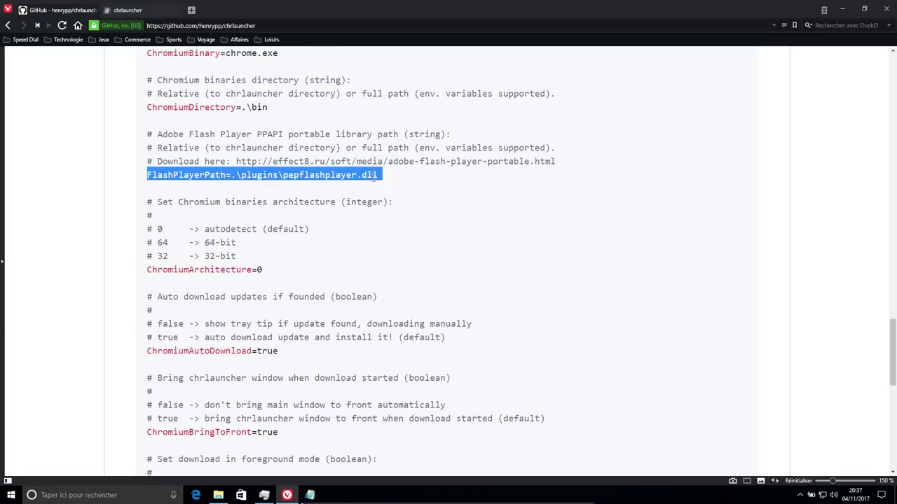
Review the README's ChromiumArchitecture and ChromiumAutoDownload settings, highlighting the =0 and true values.
left_click(374, 180)
scroll(446, 212, "down", 2)
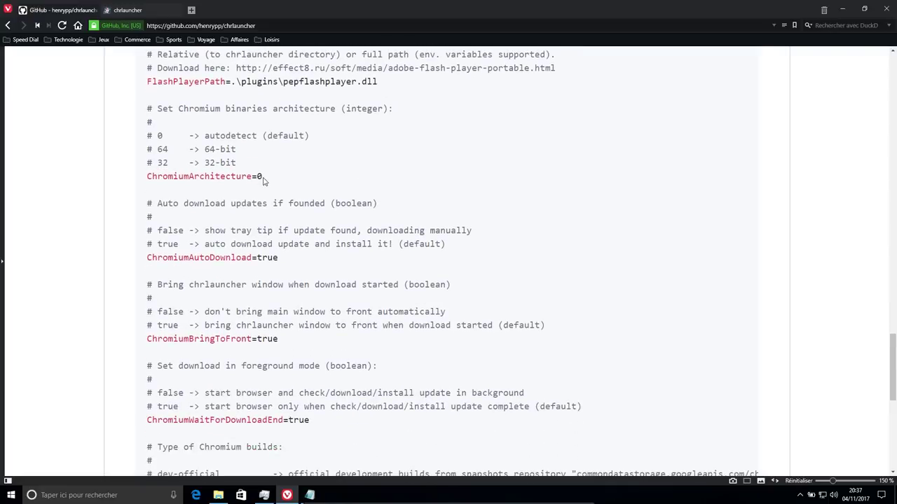
left_click_drag(260, 176, 251, 177)
scroll(263, 149, "down", 1)
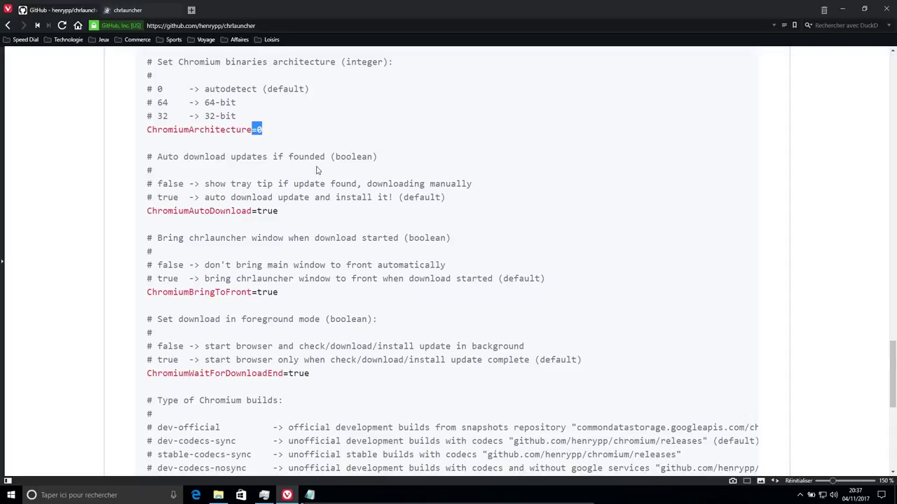
left_click_drag(261, 210, 290, 212)
scroll(264, 211, "down", 3)
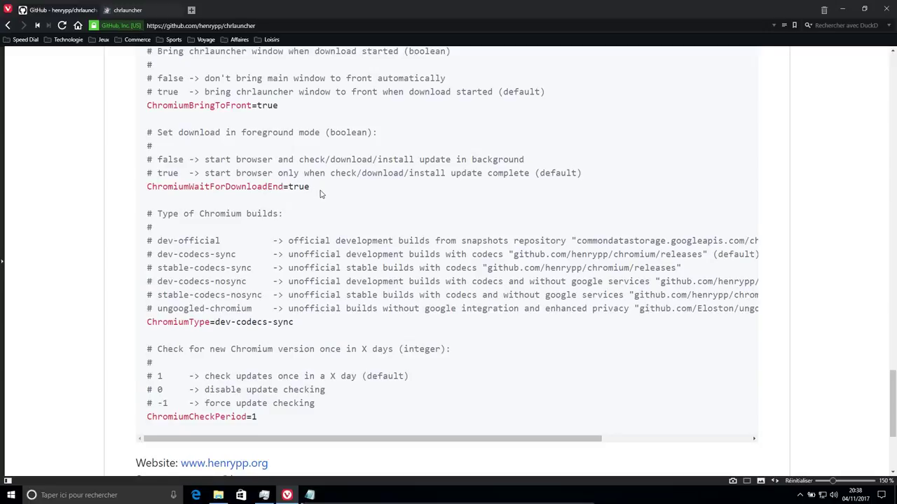
Examine the README's Type of Chromium builds section, highlighting its heading and the list of build types.
scroll(320, 194, "down", 1)
left_click_drag(144, 166, 359, 273)
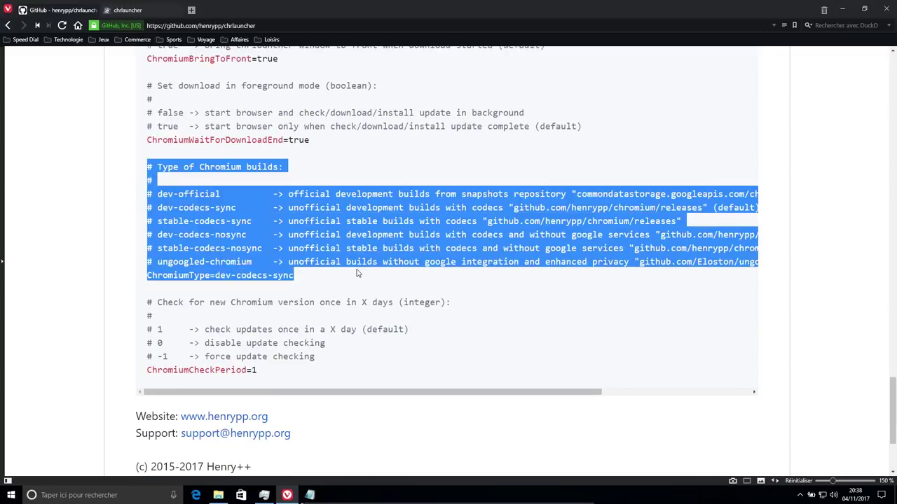
scroll(271, 310, "down", 3)
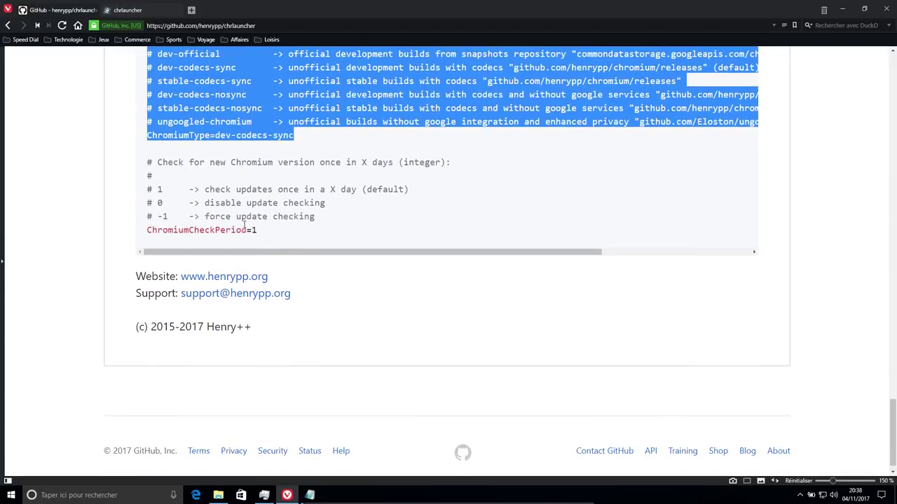
scroll(252, 217, "up", 3)
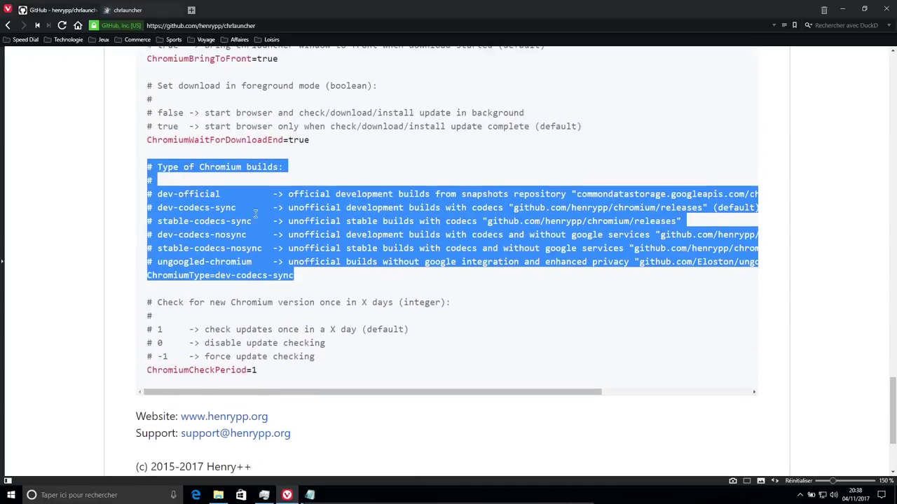
left_click(208, 165)
left_click_drag(158, 166, 292, 172)
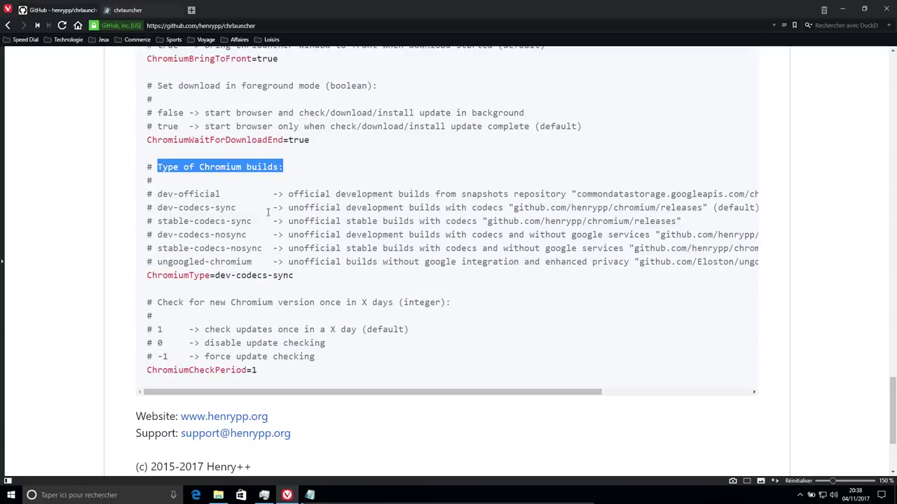
left_click_drag(153, 196, 194, 264)
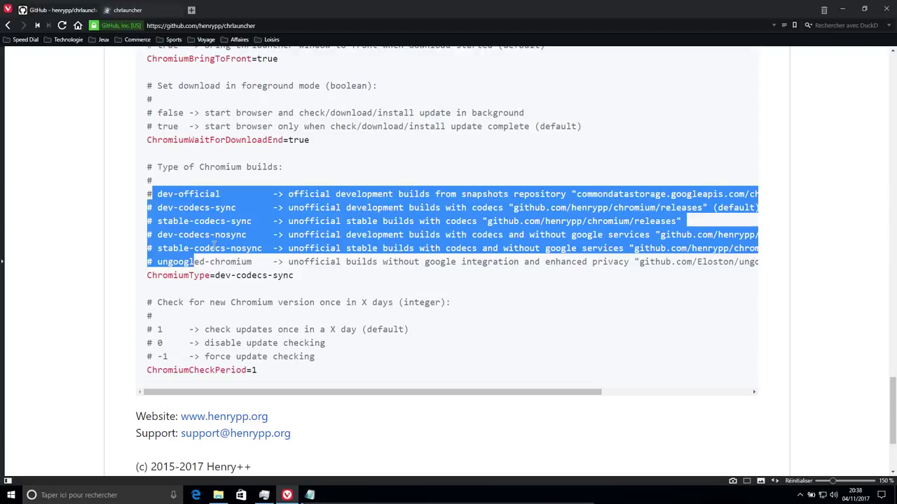
Highlight each Chromium build name in turn, from dev-official through the codecs builds to ungoogled-chromium, and read its description.
left_click(160, 199)
left_click_drag(158, 190, 250, 197)
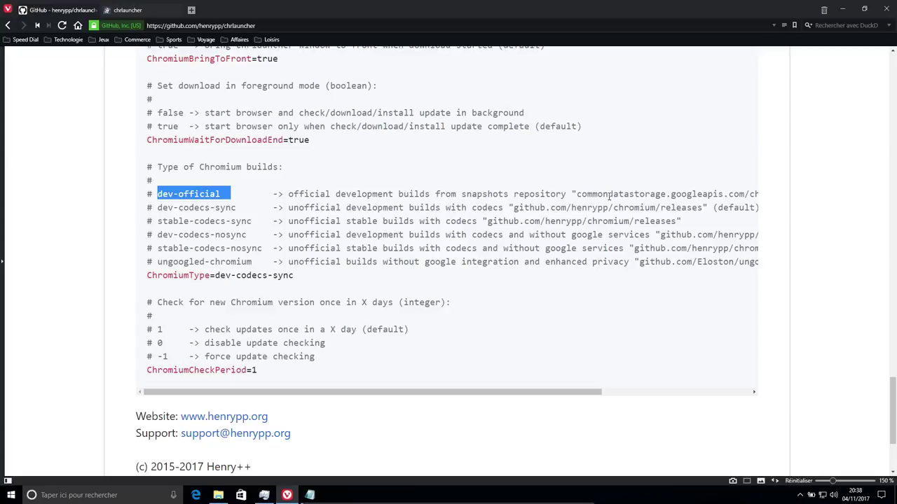
left_click_drag(158, 191, 231, 194)
left_click_drag(157, 209, 236, 208)
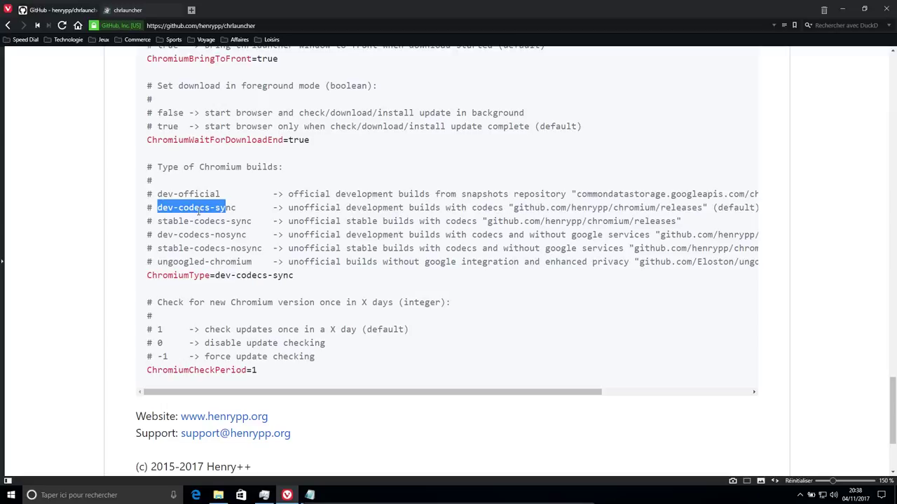
left_click(233, 207)
left_click_drag(160, 221, 260, 219)
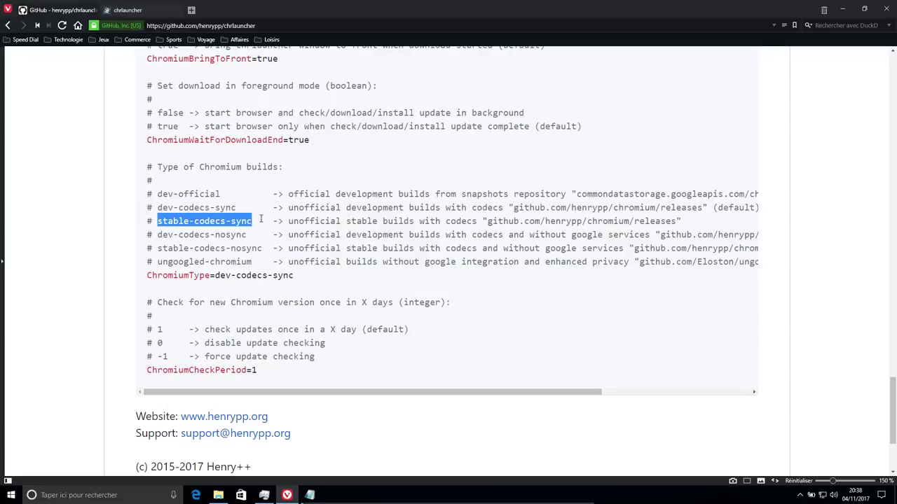
left_click_drag(159, 235, 226, 235)
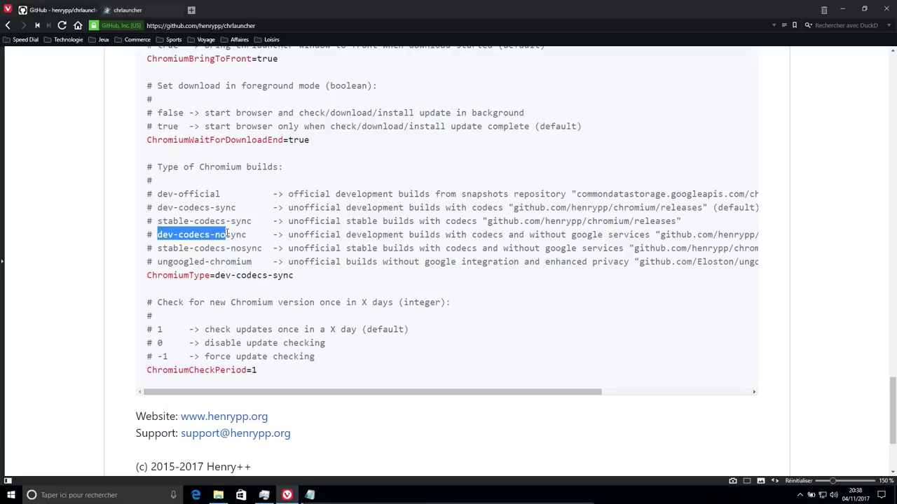
left_click_drag(226, 234, 247, 233)
left_click_drag(156, 249, 262, 248)
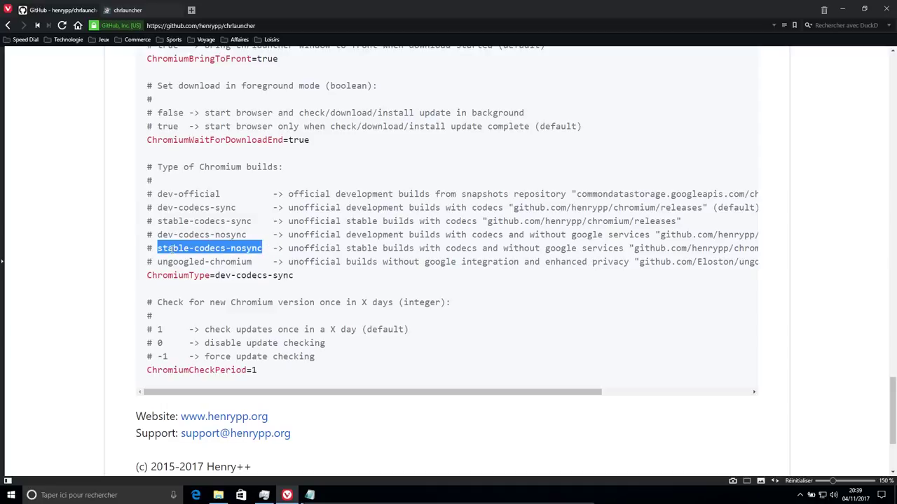
left_click_drag(157, 263, 260, 260)
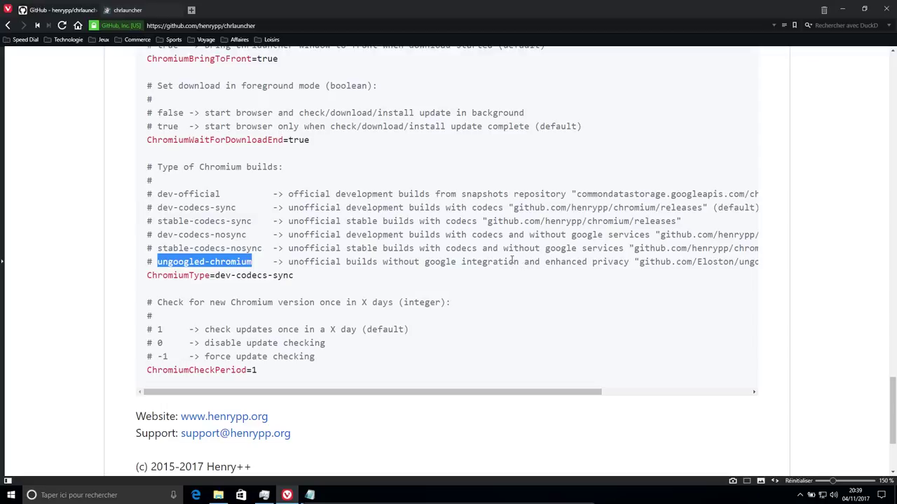
Copy the ungoogled-chromium GitHub address from the build list and open it in a new browser tab.
left_click_drag(497, 392, 587, 371)
left_click_drag(730, 262, 533, 262)
right_click(538, 265)
left_click(552, 269)
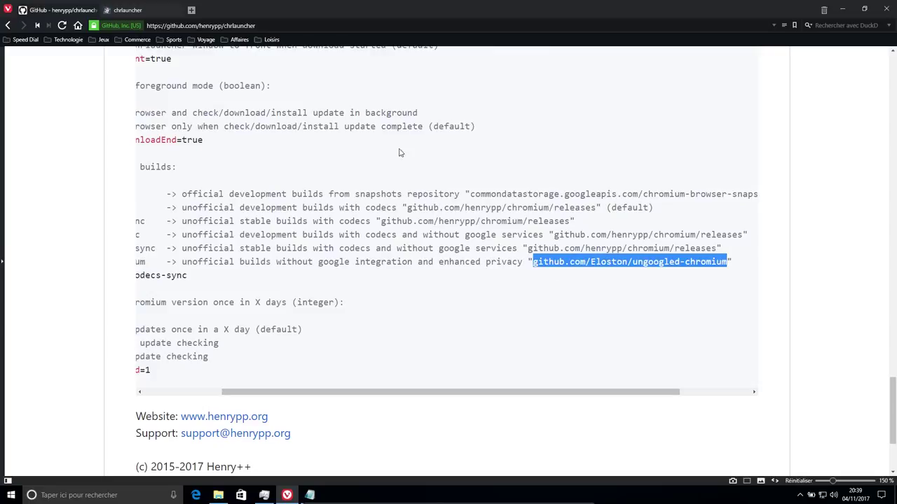
left_click(190, 10)
right_click(190, 25)
left_click(228, 91)
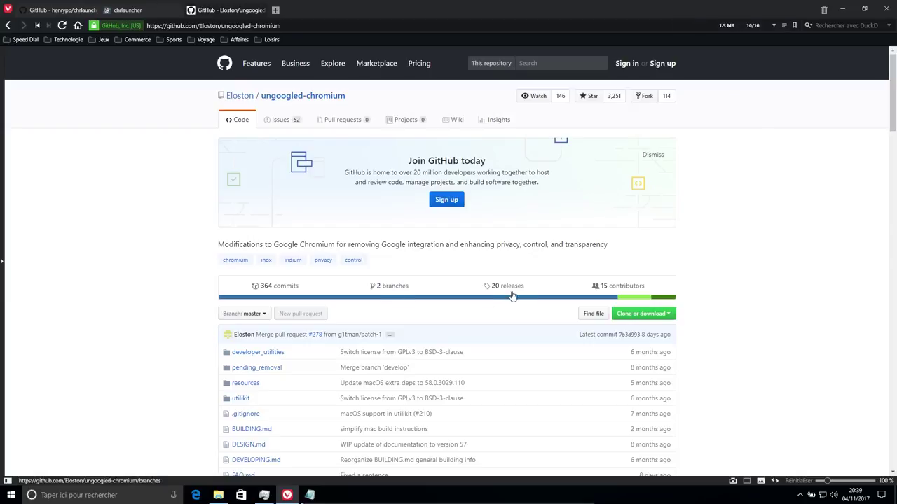
View the ungoogled-chromium releases page, close its tab, and return to the start of the README's build list lines.
left_click(508, 287)
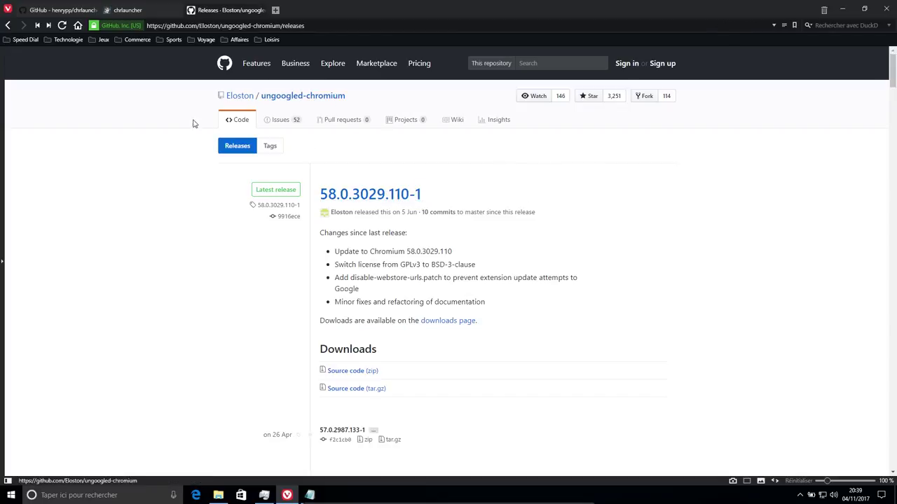
left_click(8, 25)
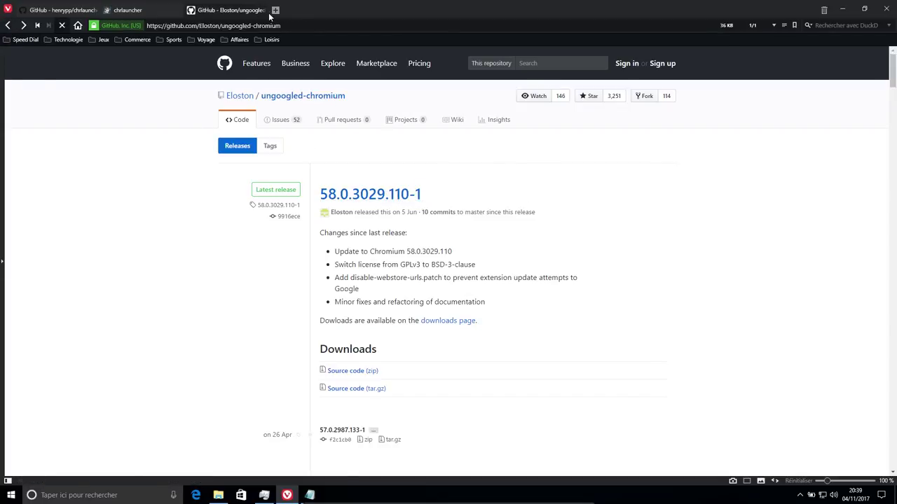
left_click(265, 10)
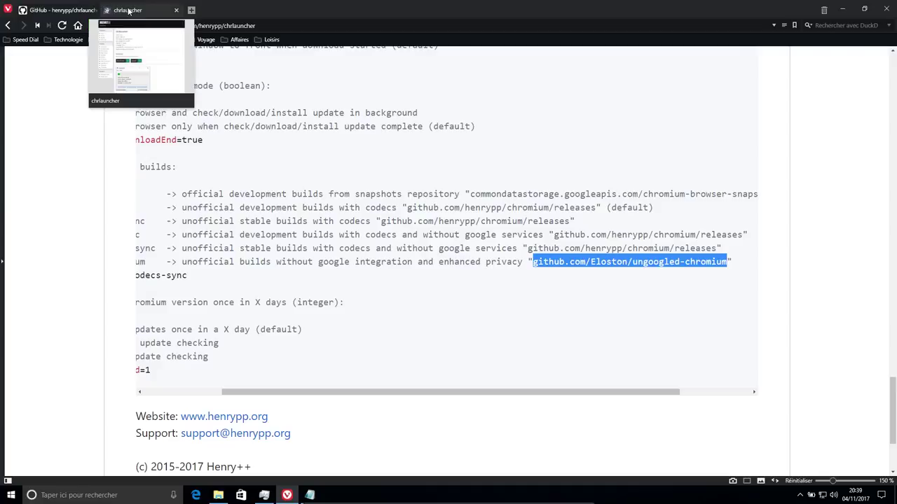
left_click_drag(248, 393, 171, 394)
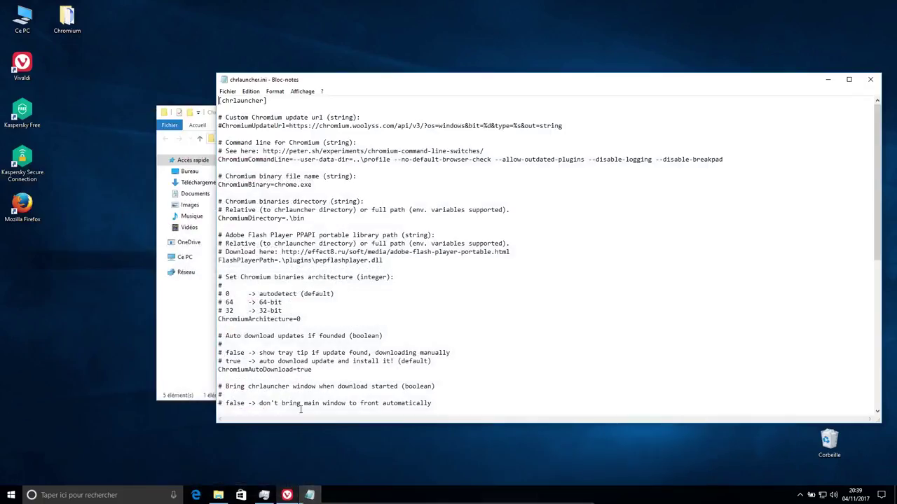
Set ChromiumType to stable-codecs-sync in chrlauncher.ini by copying the name from its build list, save the file, and close Notepad.
left_click(287, 495)
scroll(252, 319, "down", 11)
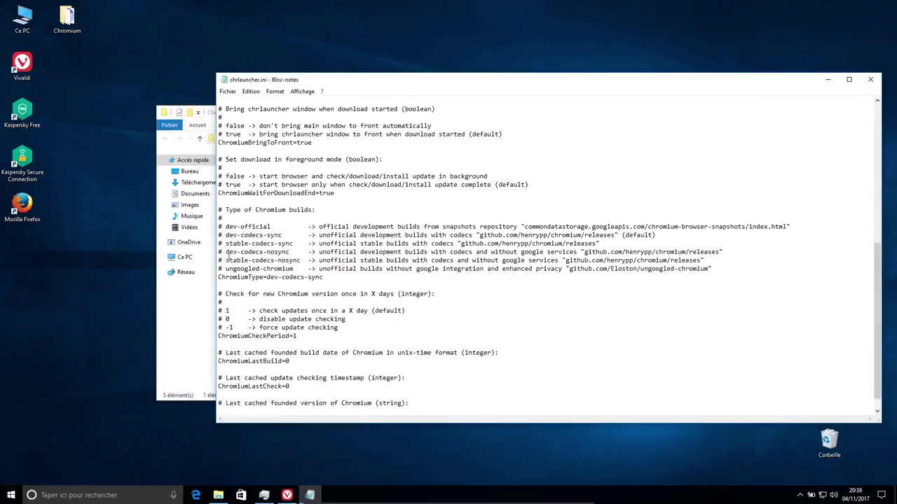
mouse_move(228, 243)
left_mouse_down()
mouse_move(316, 244)
mouse_move(229, 244)
left_mouse_up()
left_click(300, 243)
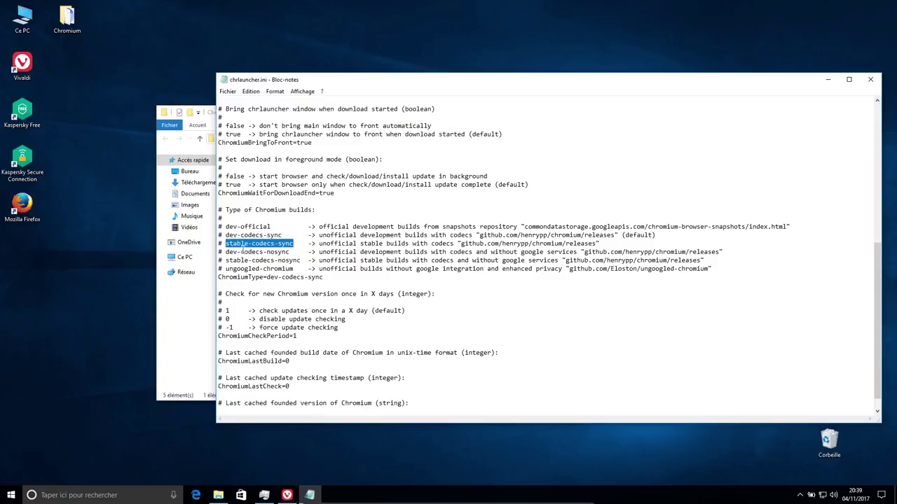
left_click_drag(267, 276, 327, 277)
key("ctrl+v")
left_click(228, 91)
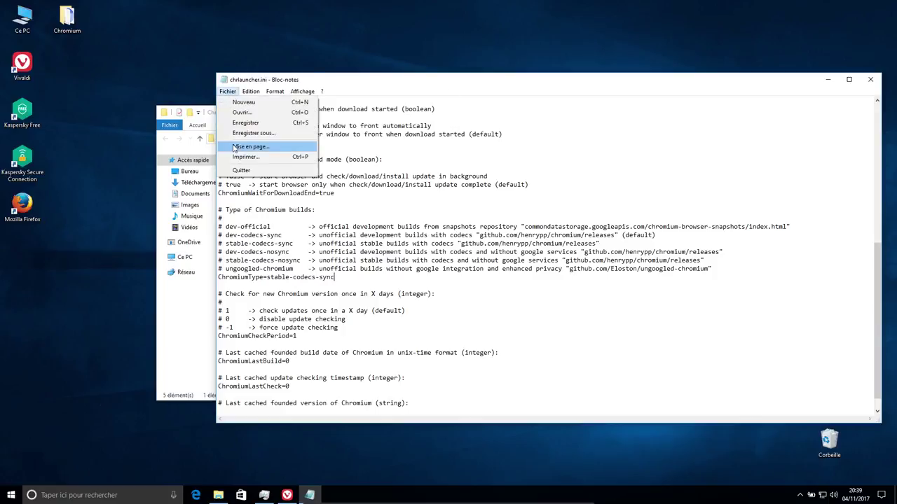
left_click(239, 124)
left_click(870, 79)
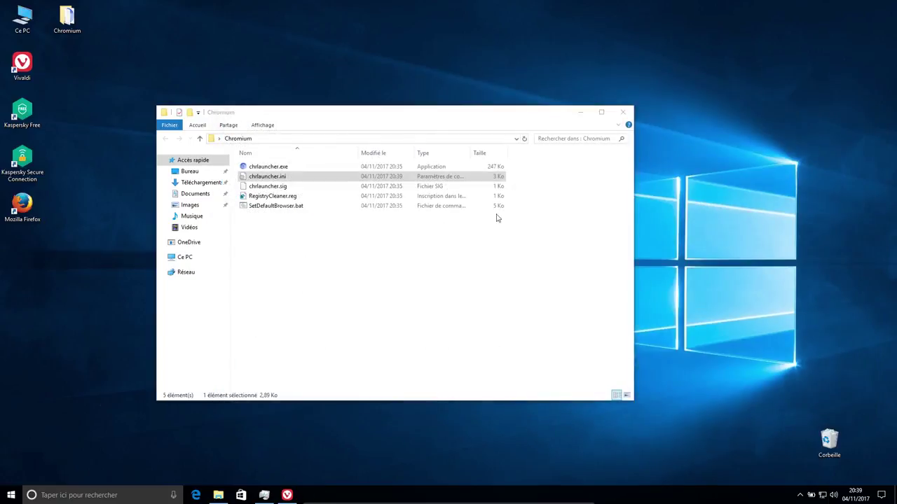
Run chrlauncher.exe from the Chromium folder to download and start Chromium, moving the launcher window aside.
left_click(274, 169)
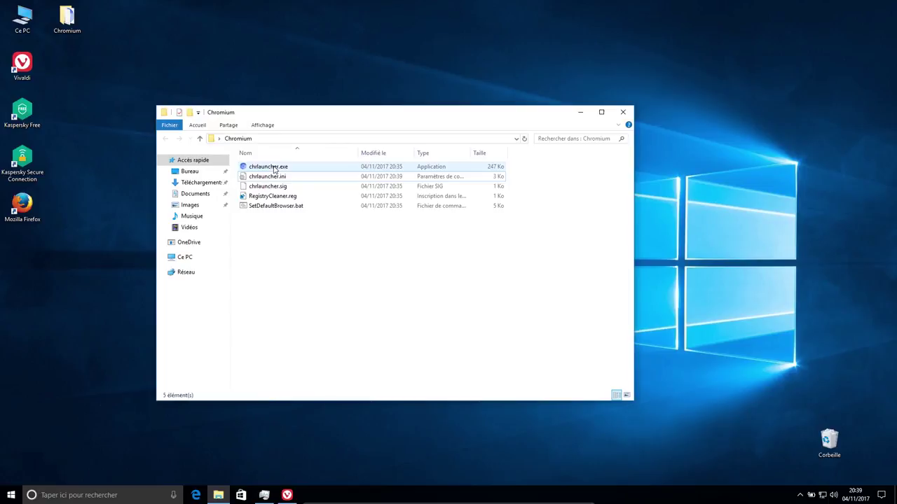
double_click(275, 169)
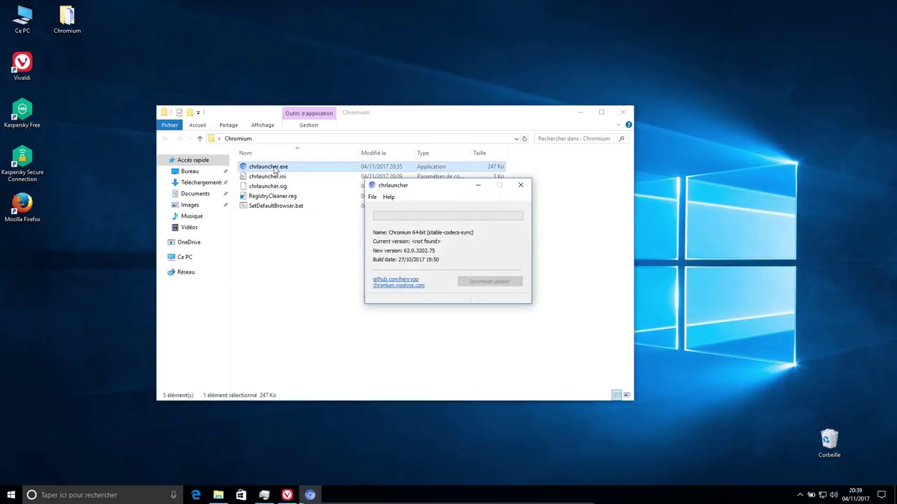
left_click_drag(458, 188, 373, 217)
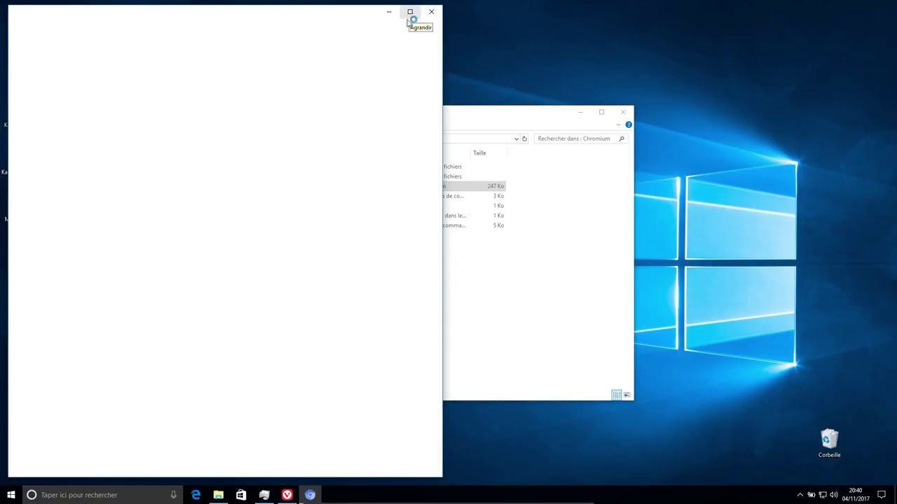
Move the Chromium folder window beside the browser, inspect the contents of its profile and bin folders, and return to the Chromium folder.
left_click(574, 304)
left_click_drag(349, 106, 451, 106)
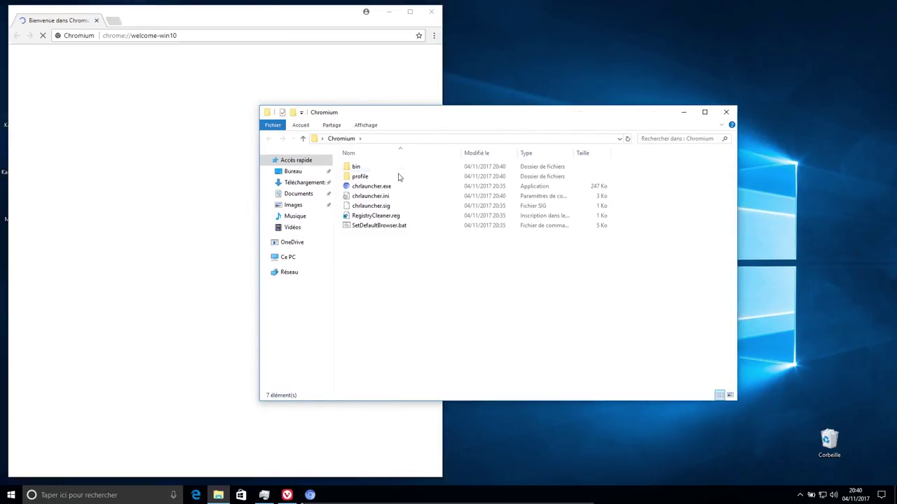
double_click(380, 178)
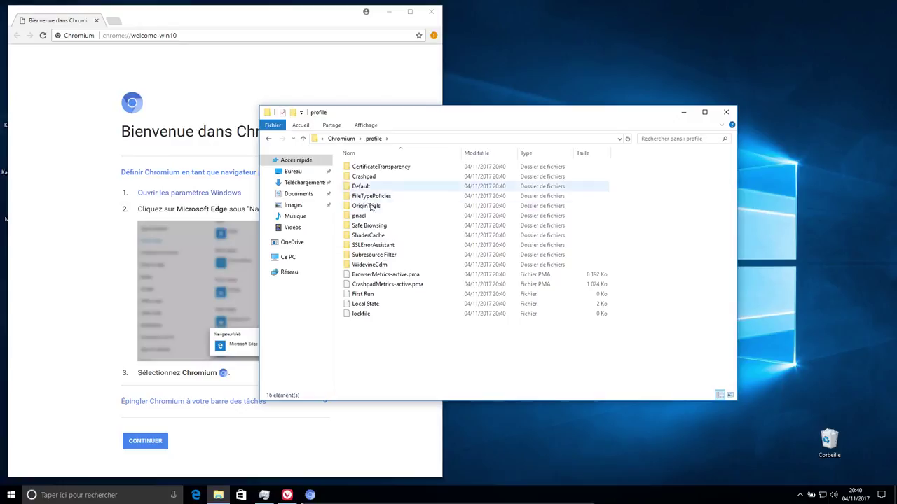
left_click(338, 138)
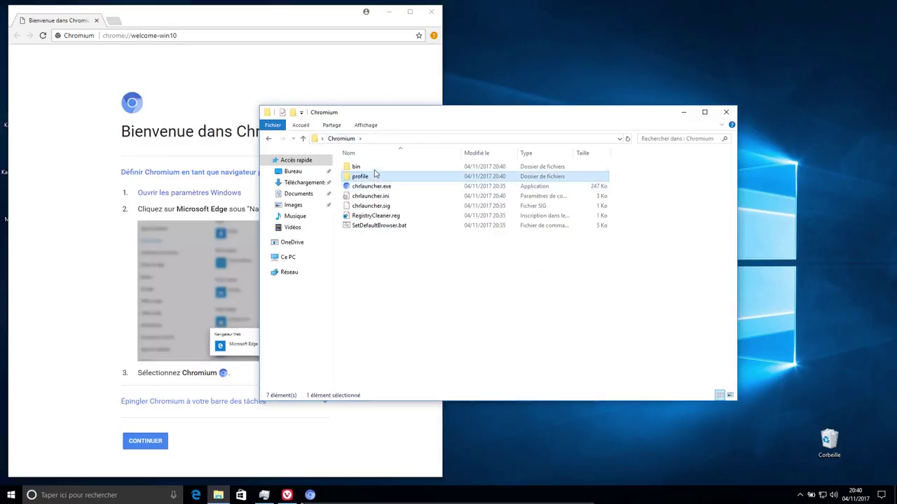
double_click(377, 168)
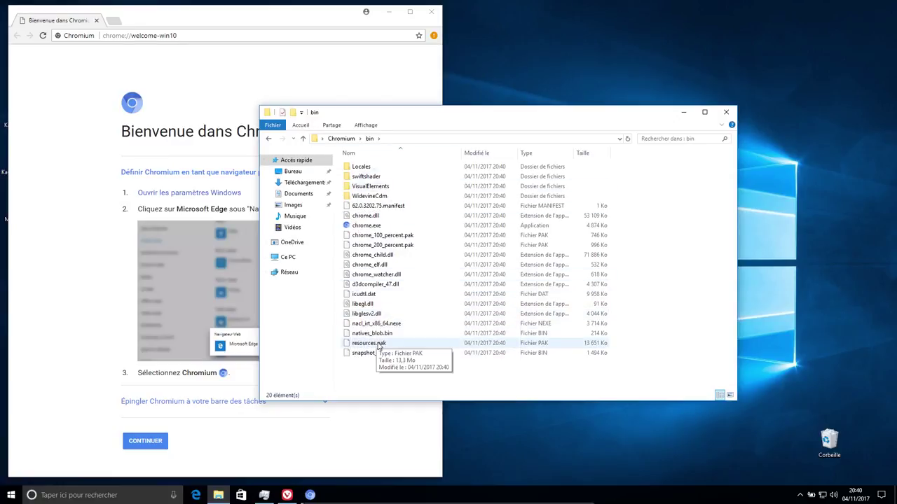
left_click(341, 138)
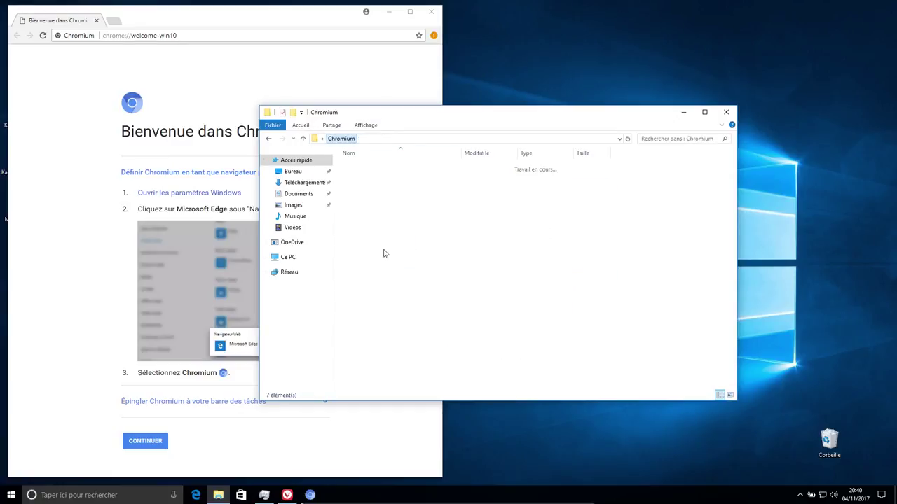
Reopen chrlauncher.ini in Notepad, highlight the ChromiumCommandLine parameters from --user-data-dir to --disable-breakpad, and close the file.
double_click(372, 196)
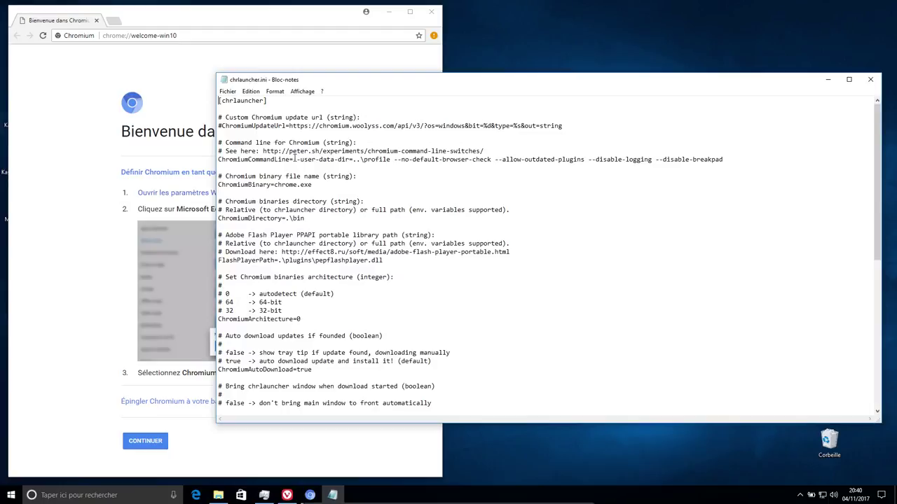
left_click_drag(293, 160, 750, 159)
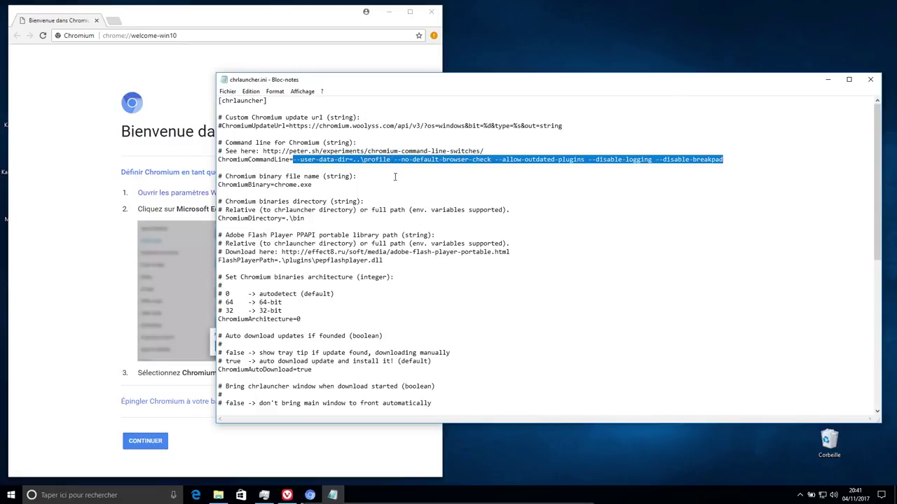
left_click(870, 79)
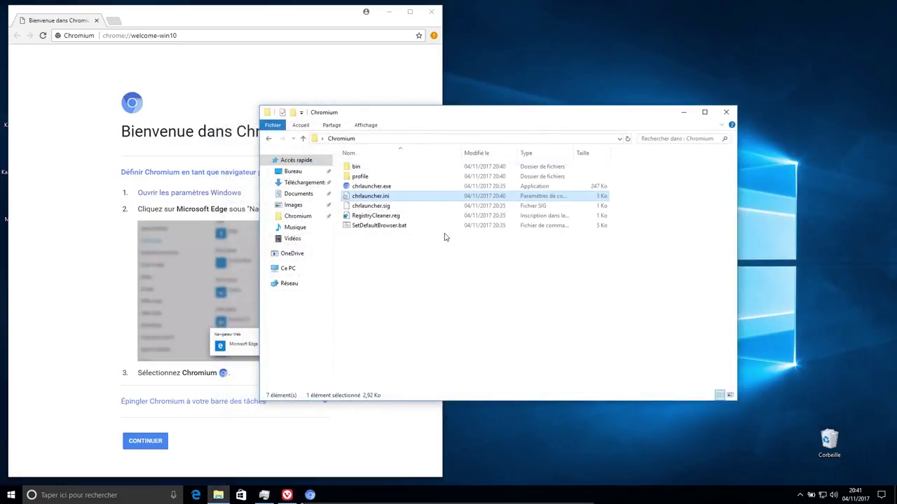
Open the About Chromium page in the browser settings and highlight the version number.
left_click(251, 28)
left_click(434, 36)
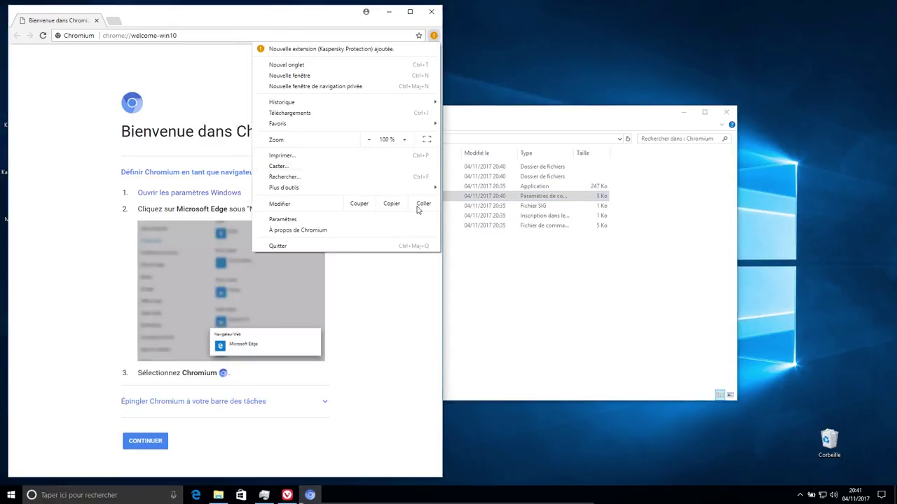
key("Escape")
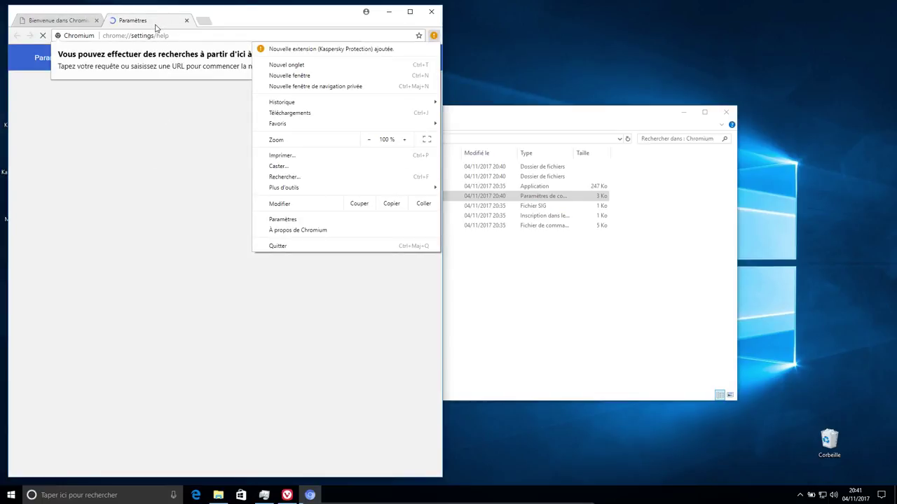
left_click(157, 28)
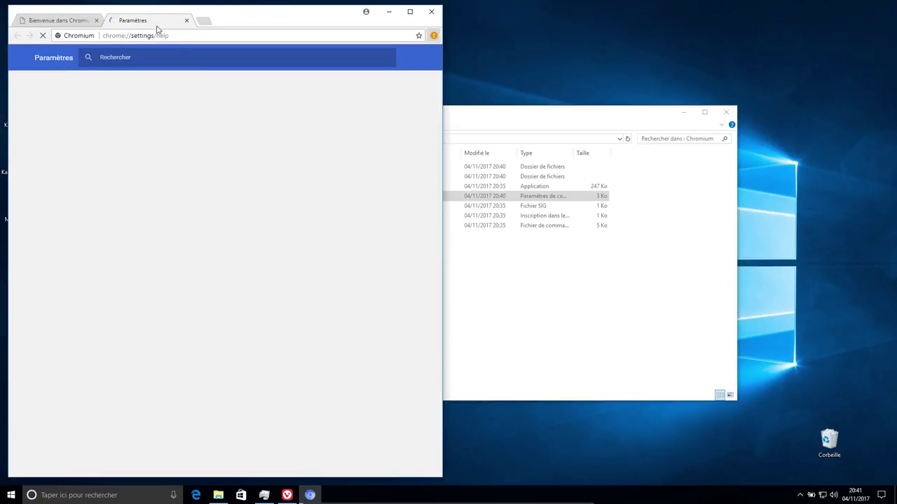
left_click_drag(96, 142, 138, 143)
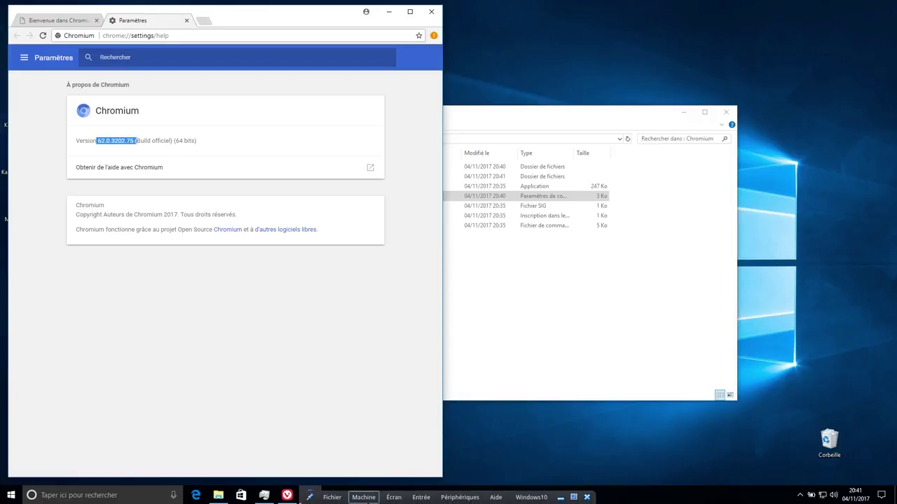
Show the host system's drop-down terminal, compare the version listed for www-client/chromium, and hide the terminal again.
key("F12")
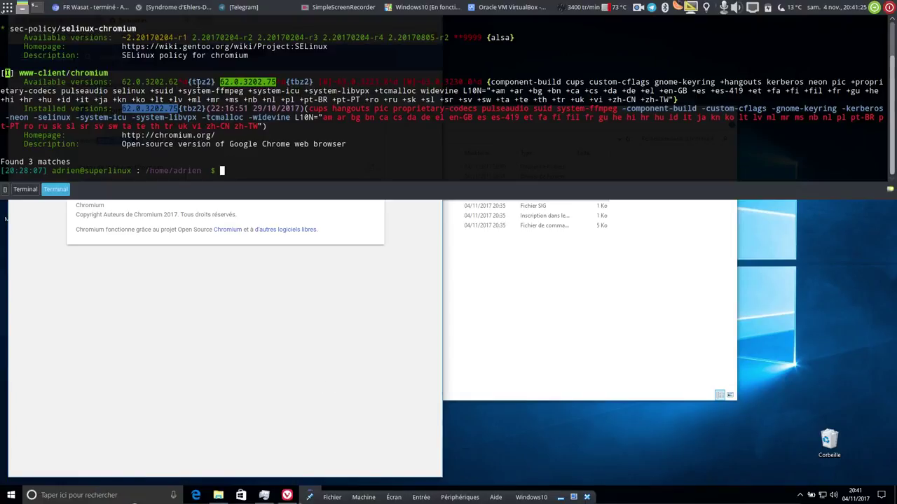
triple_click(25, 74)
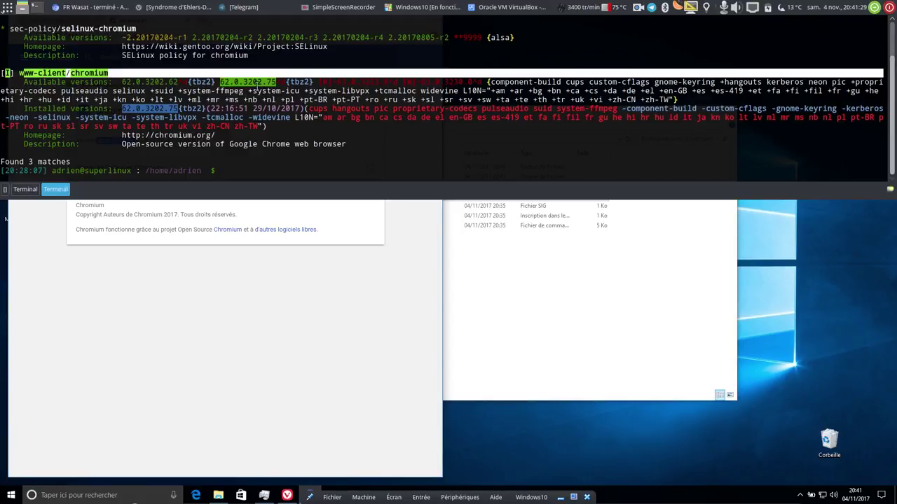
left_click(256, 85)
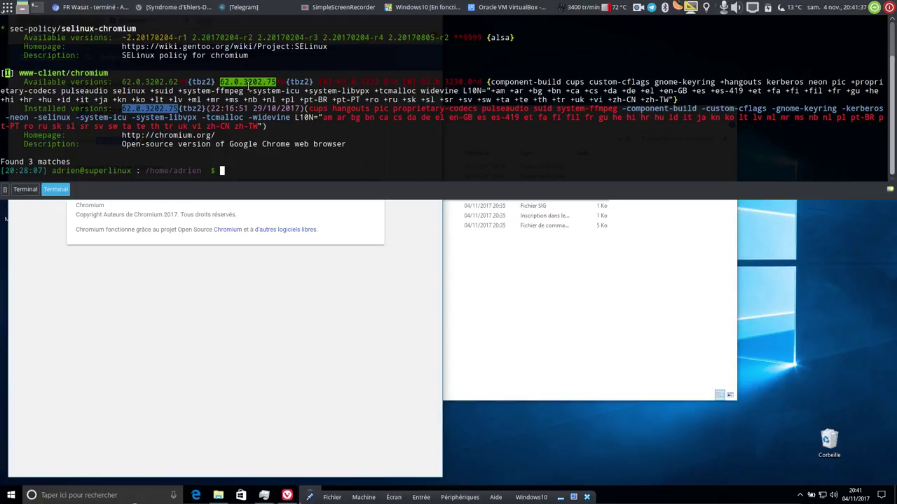
key("F12")
Maximize the Chromium window and open its Extensions page.
left_click(71, 23)
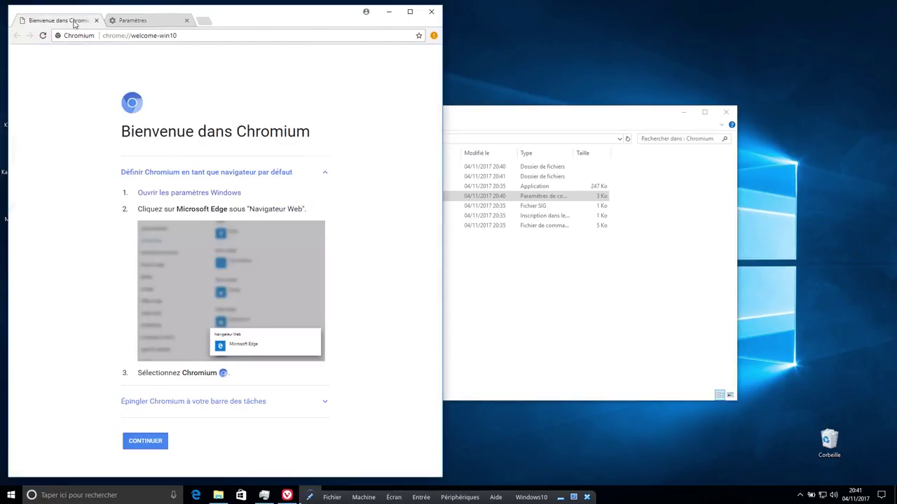
left_click(435, 36)
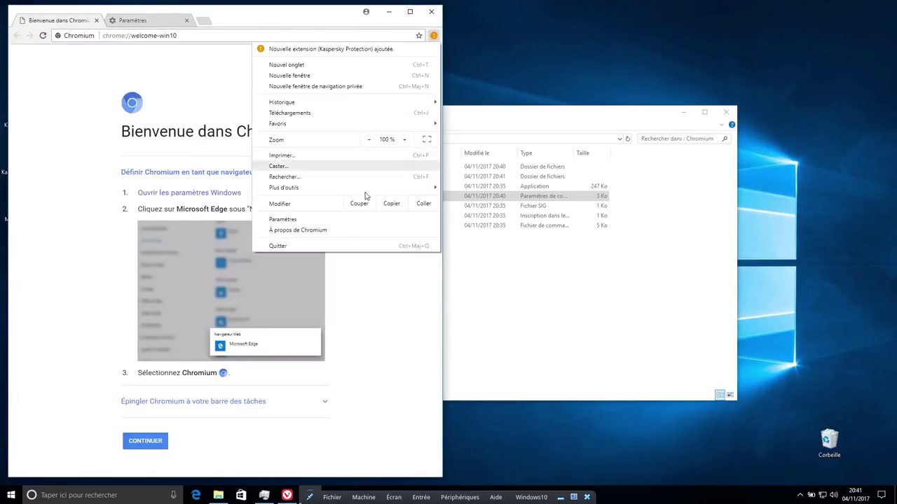
left_click(142, 23)
left_click(143, 23)
left_click(167, 36)
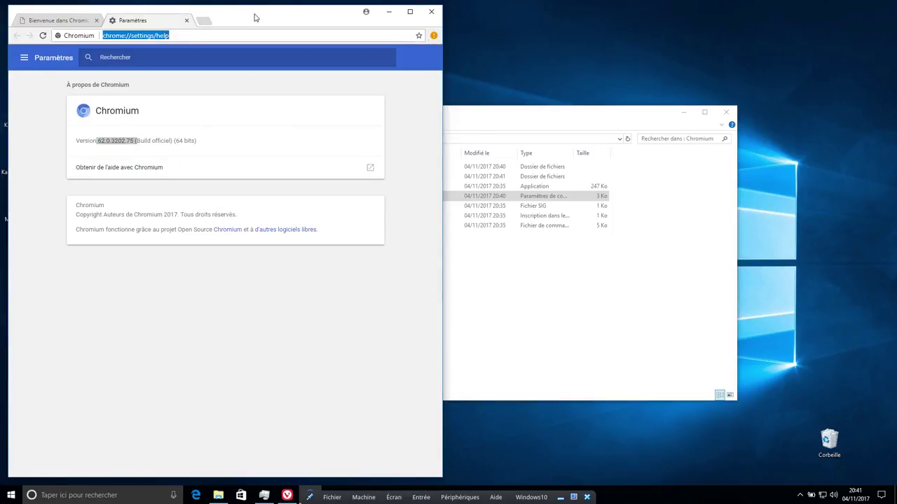
left_click_drag(281, 18, 394, 19)
left_click(523, 12)
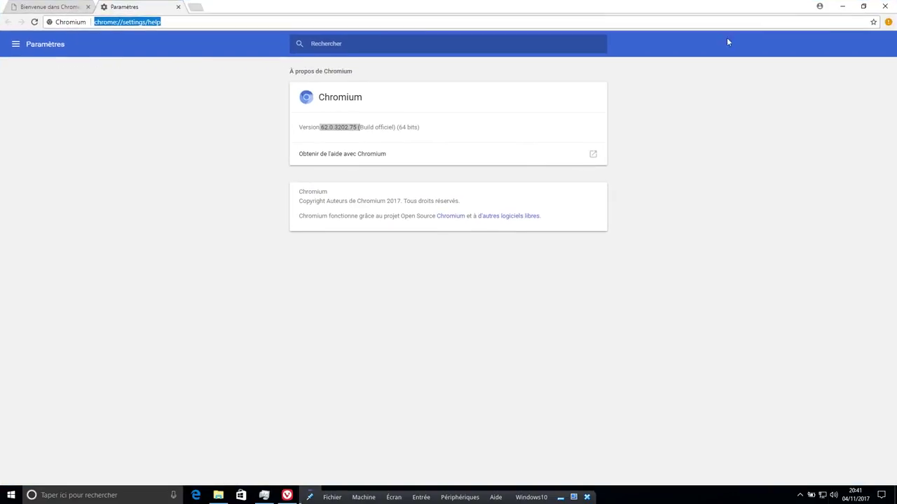
left_click(888, 22)
mouse_move(759, 176)
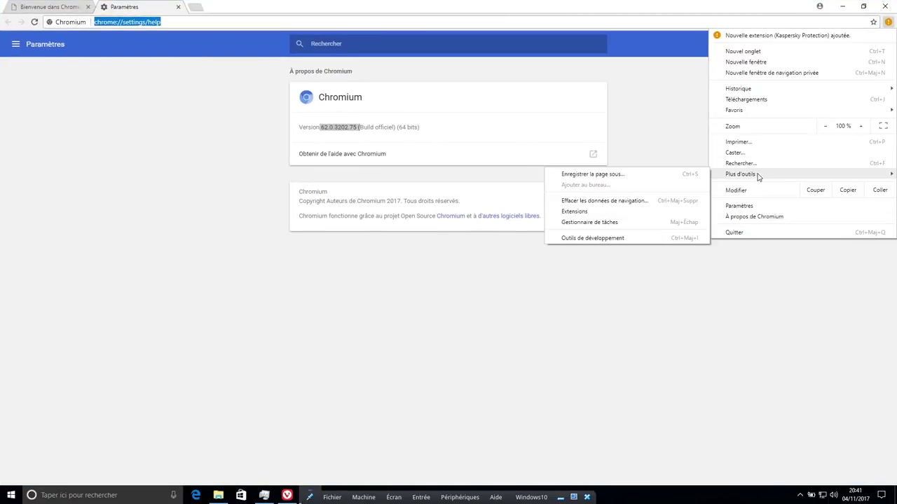
left_click(639, 212)
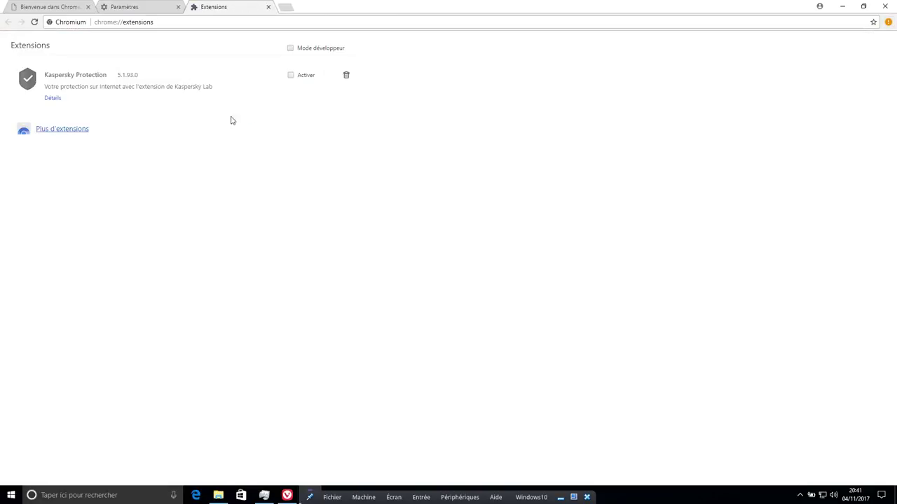
Open the Chrome Web Store from the Extensions page, search for "ublock", and install the uBlock Origin extension.
left_click(57, 133)
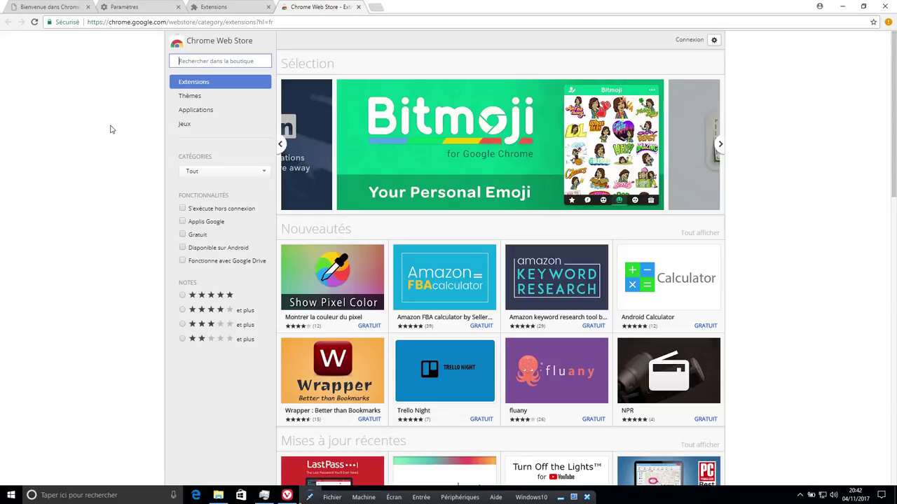
left_click(211, 62)
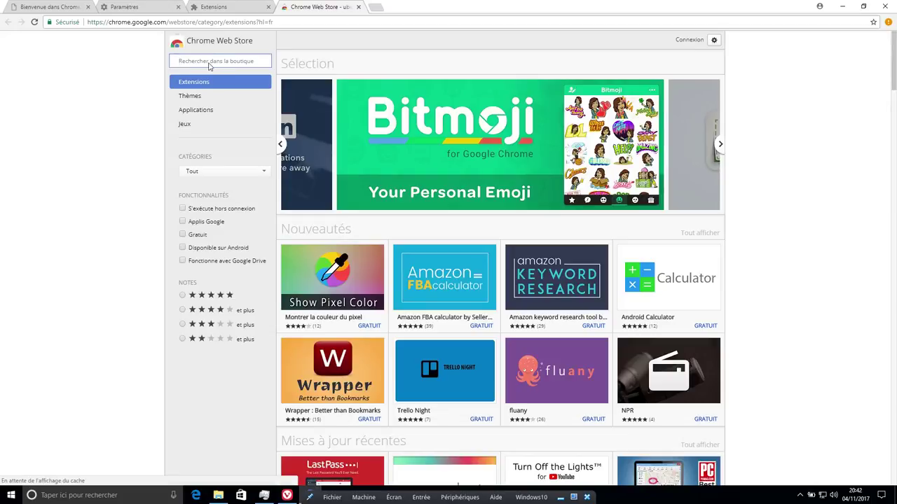
type("ublock")
key("Return")
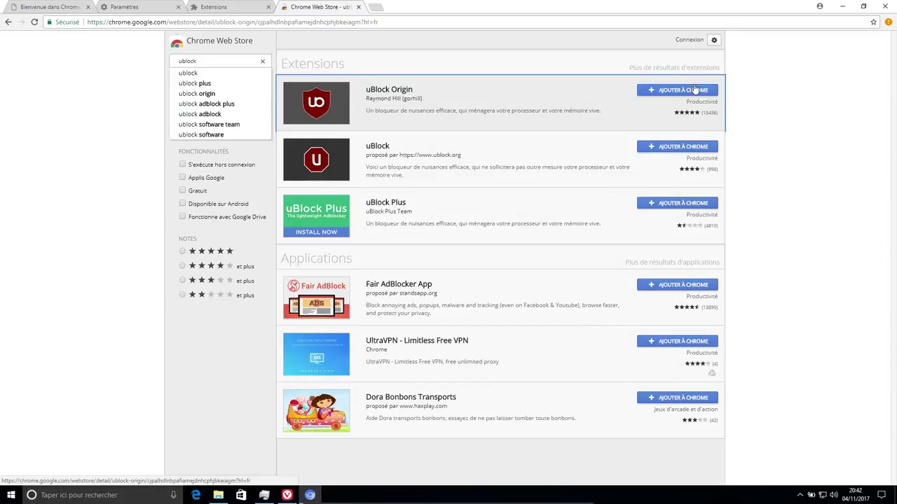
left_click(683, 100)
left_click(599, 121)
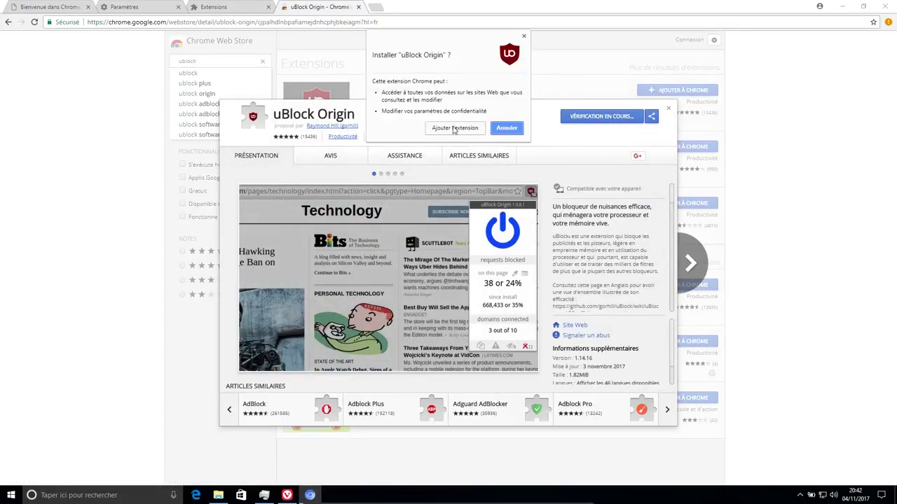
left_click(454, 128)
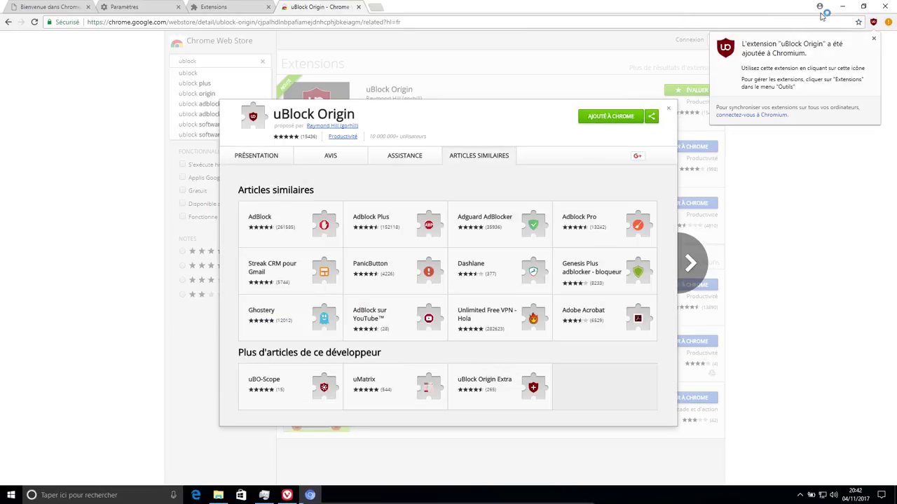
Close the browser and relaunch Chromium by running chrlauncher.exe from the Chromium folder.
left_click(886, 8)
left_click(887, 9)
left_click(372, 187)
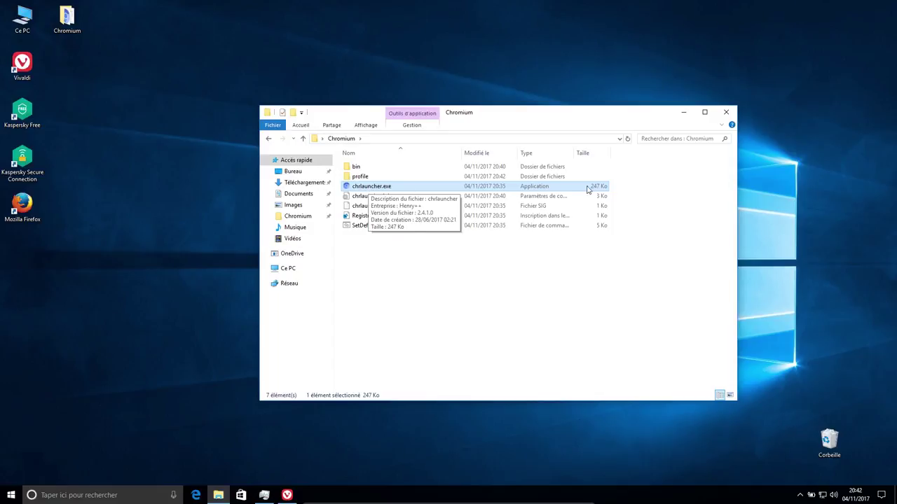
left_click(654, 192)
left_click(392, 189)
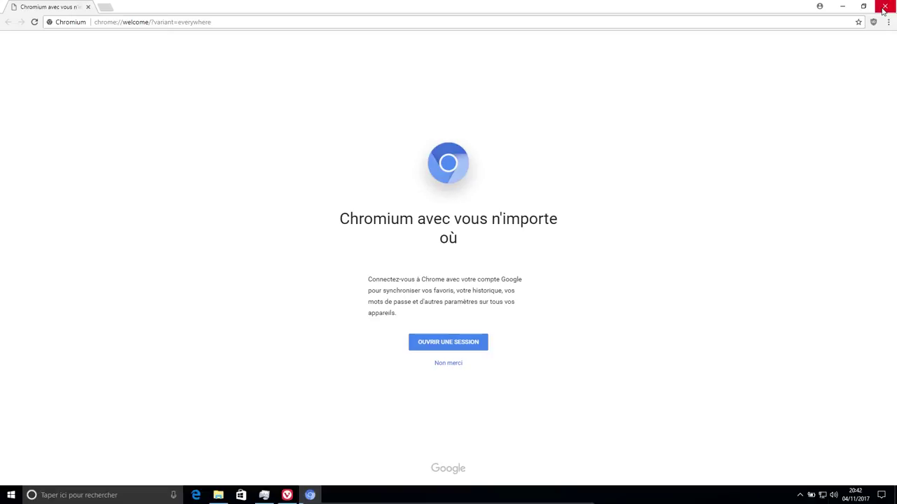
Load youtube.com/html5 to check which HTML5 video features the browser supports.
left_click(149, 25)
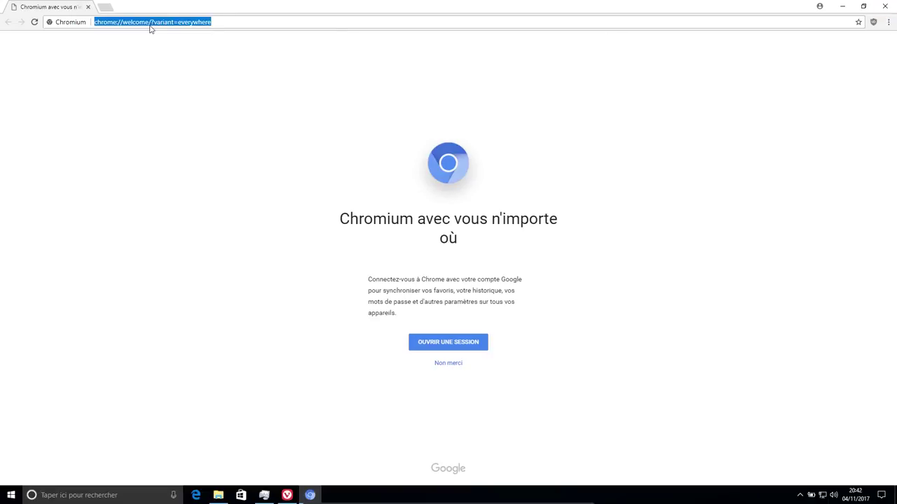
type("youtube")
key("Return")
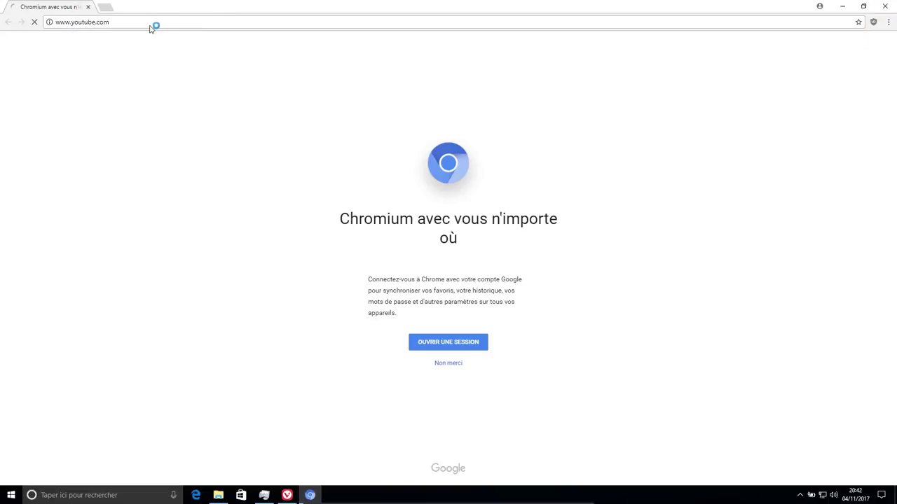
left_click(208, 20)
left_click(208, 20)
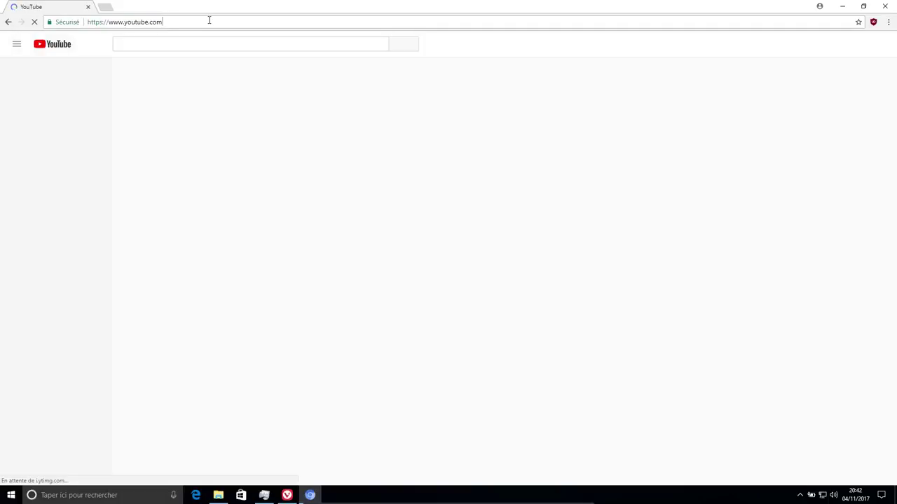
type("/html5")
key("Return")
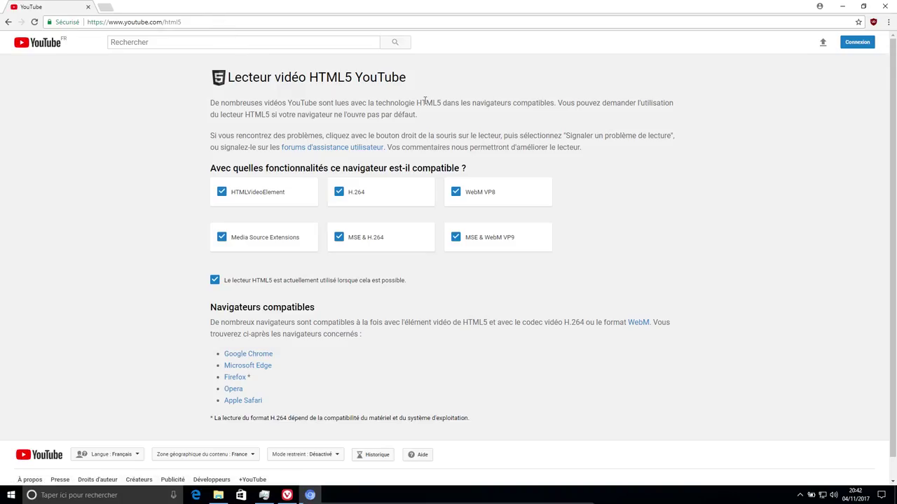
Load html5test.com to examine the browser's HTML5 score and codec support.
left_click(123, 22)
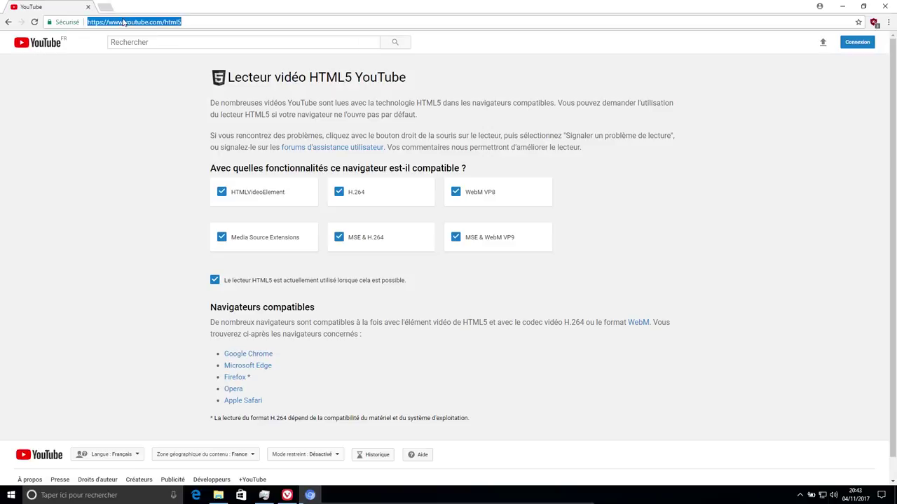
type("html5test")
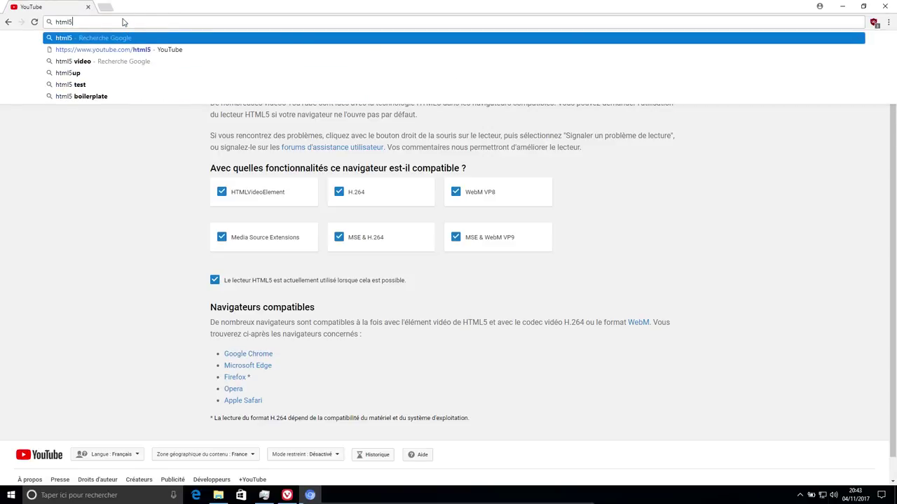
key("ctrl+Return")
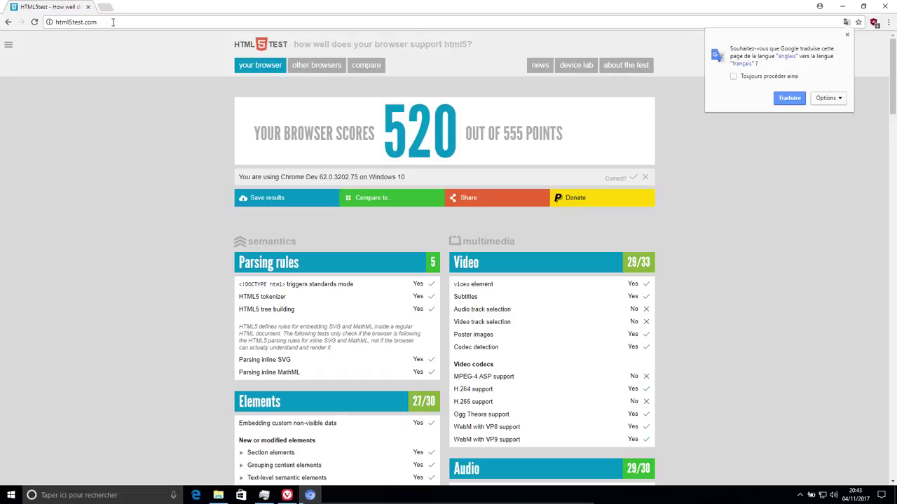
Search Google for "what is my user agent", open the WhoIsHostingThis result, and highlight the Chrome version in the user agent string.
left_click(112, 22)
type("wha")
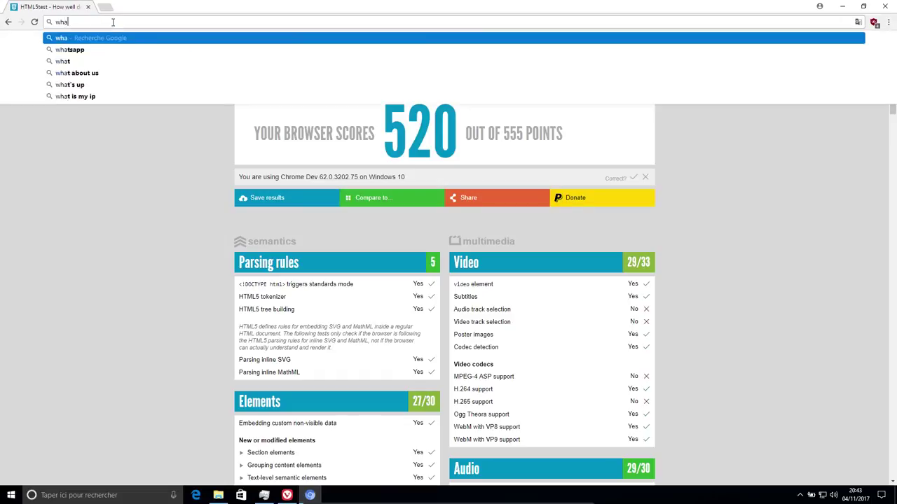
type("t is my user agent")
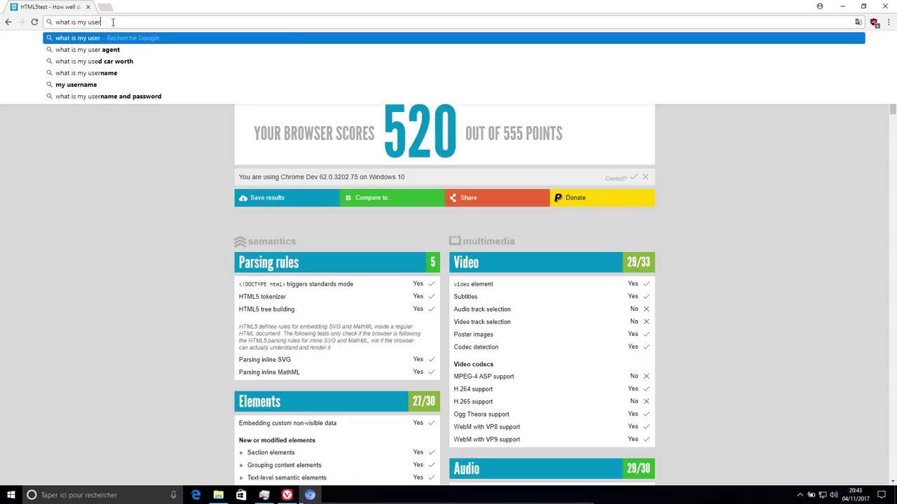
key("Return")
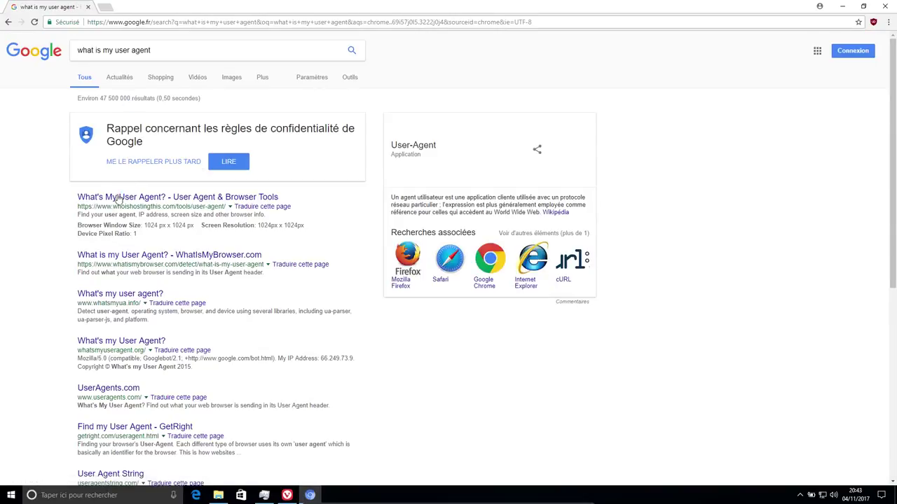
left_click(119, 199)
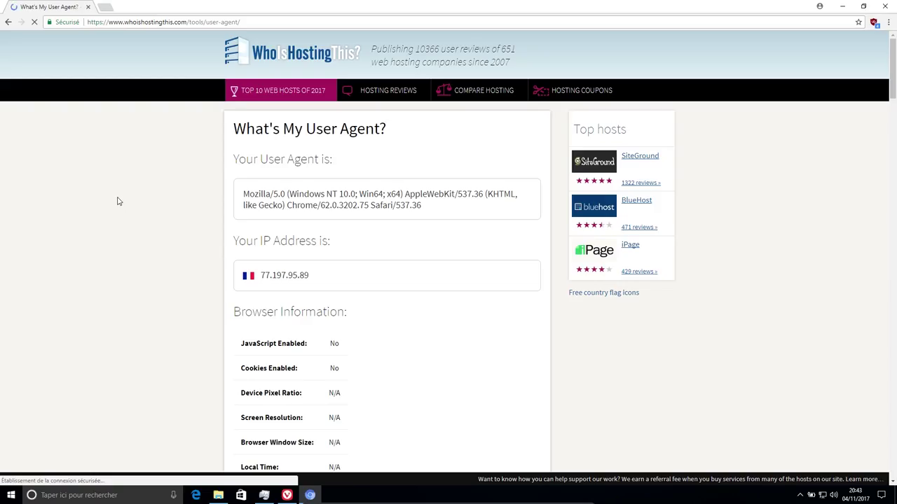
left_click_drag(286, 205, 380, 205)
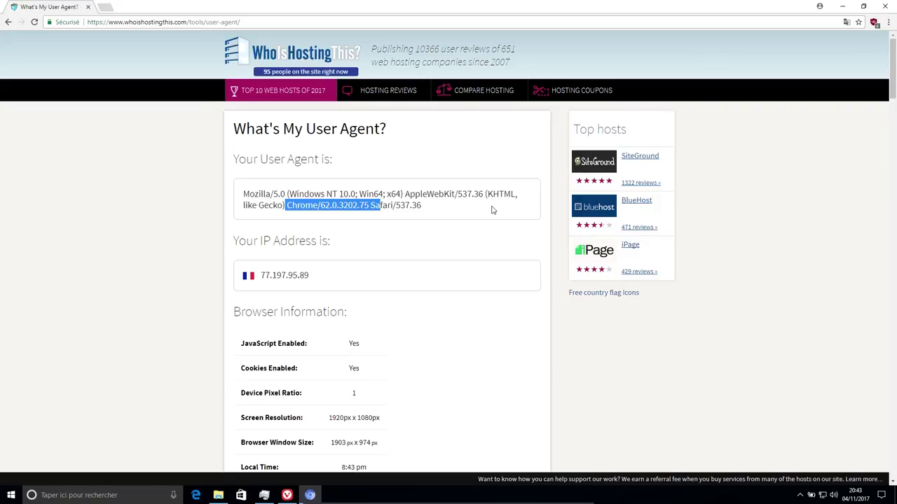
scroll(492, 210, "down", 7)
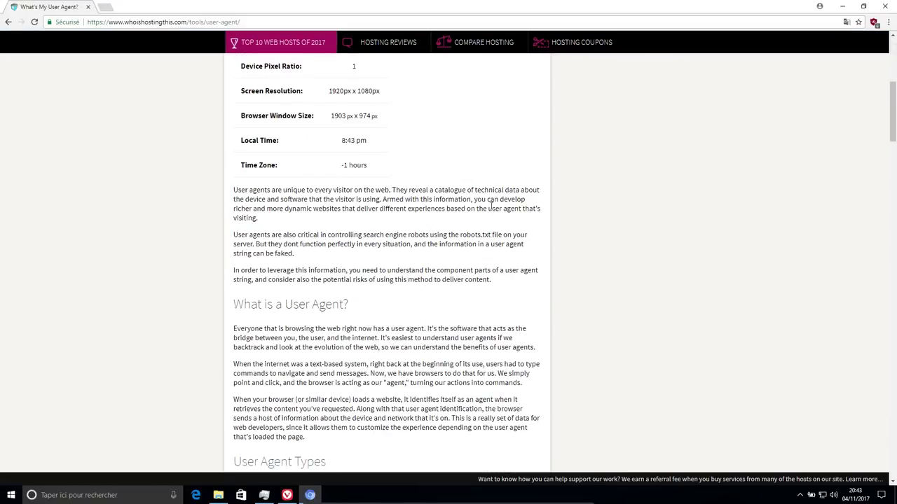
scroll(493, 205, "up", 7)
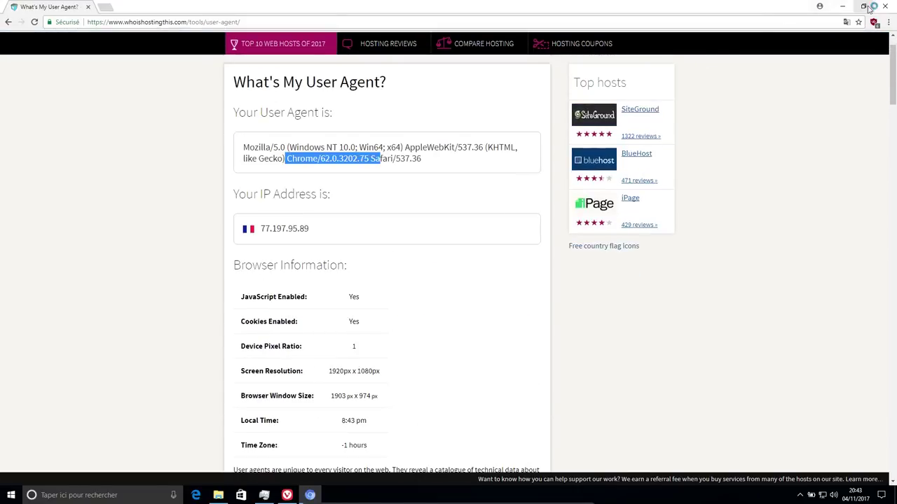
Close the browser, set ChromiumType to dev-official in chrlauncher.ini, and save the file.
left_click(885, 7)
left_click(381, 196)
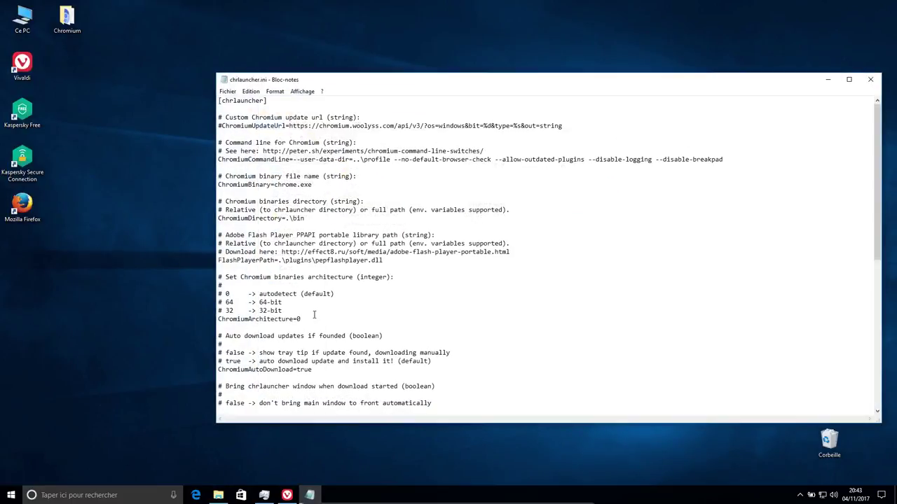
scroll(314, 315, "down", 10)
left_click_drag(225, 256, 280, 251)
key("ctrl+c")
left_click_drag(267, 302, 335, 303)
key("ctrl+v")
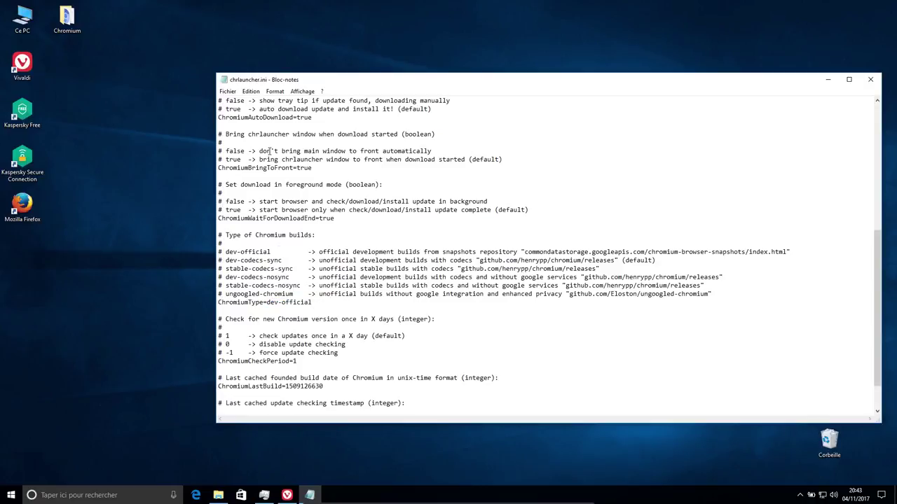
left_click(871, 80)
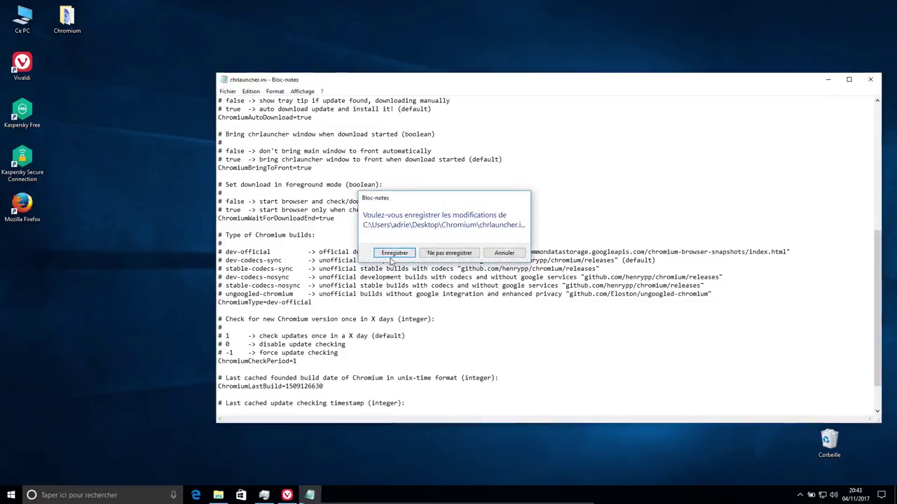
left_click(395, 252)
Run chrlauncher.exe, reopen chrlauncher.ini, and set ChromiumCheckPeriod to -1.
double_click(380, 186)
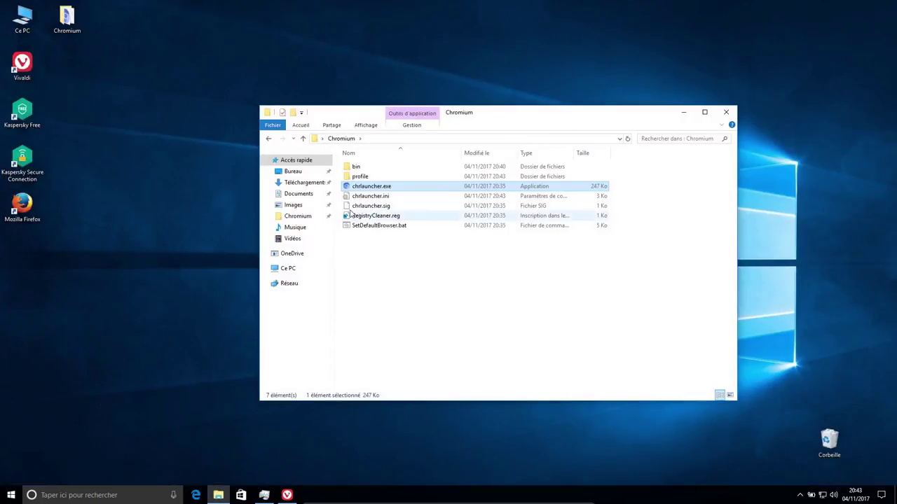
double_click(371, 196)
scroll(312, 296, "down", 12)
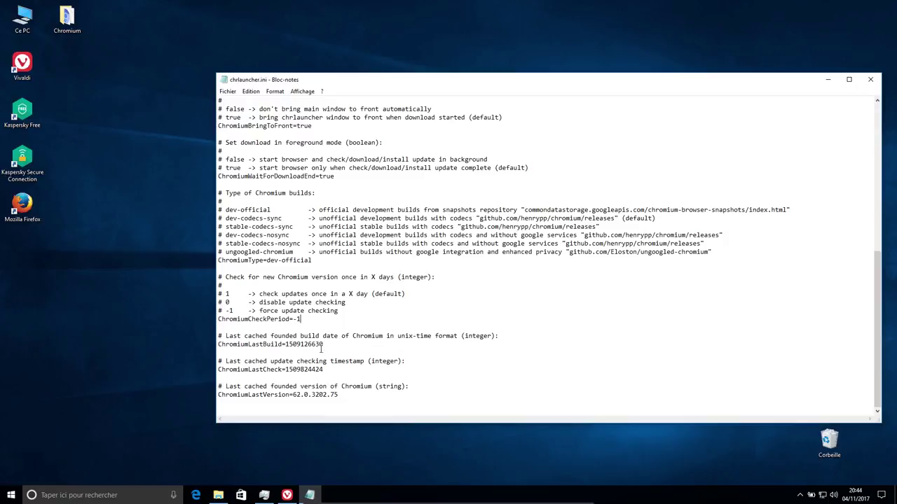
Highlight the ChromiumLastCheck timestamp and review the remaining launcher settings in chrlauncher.ini.
left_click_drag(284, 370, 332, 371)
scroll(404, 295, "up", 5)
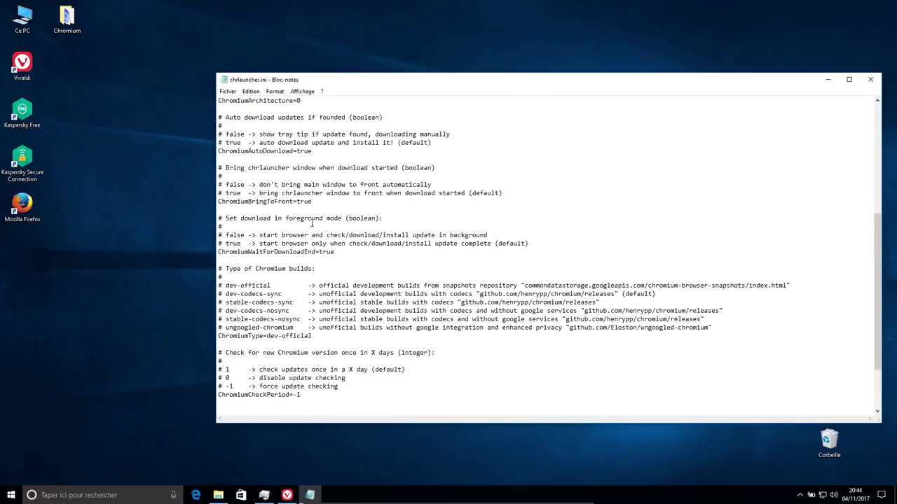
scroll(325, 227, "up", 3)
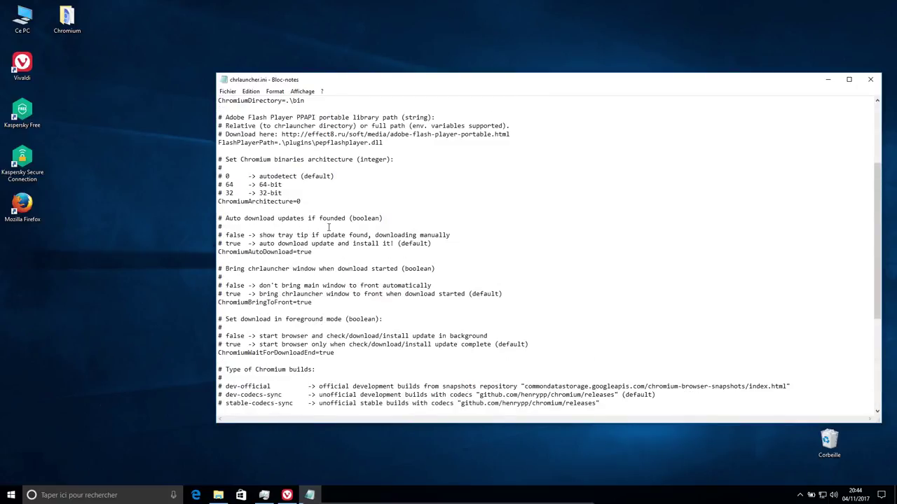
scroll(328, 227, "up", 4)
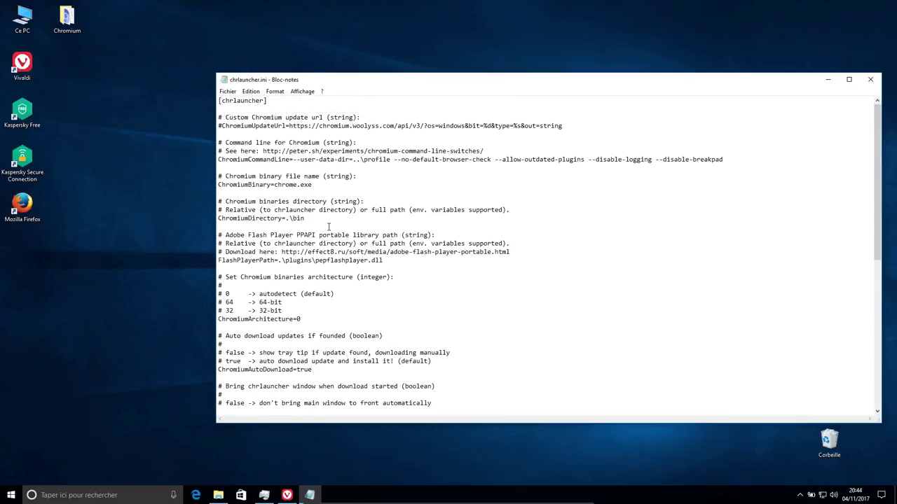
scroll(329, 227, "down", 12)
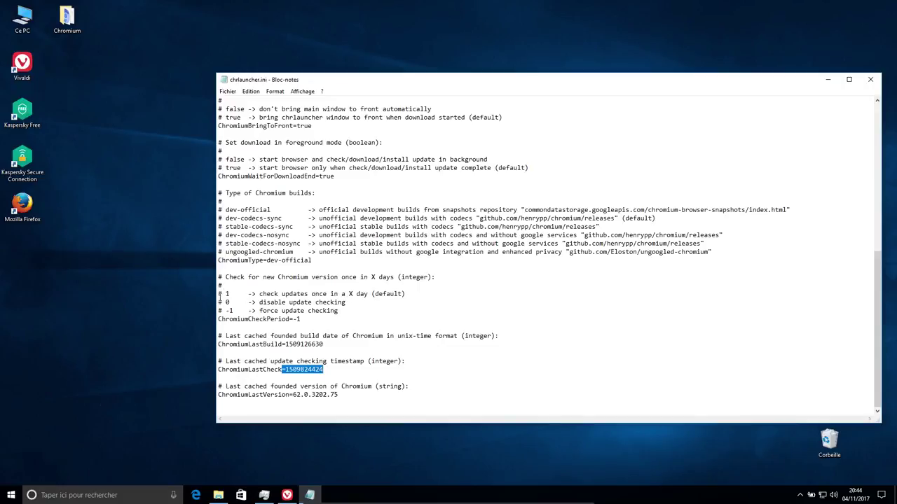
Re-enter -1 as the ChromiumCheckPeriod value to force update checking, and save chrlauncher.ini.
double_click(298, 319)
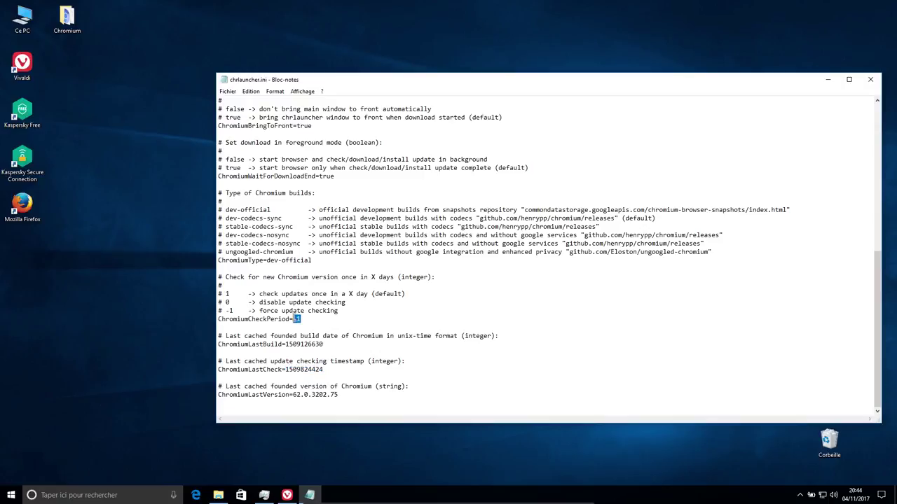
type("1")
key("shift+Left")
type("1")
left_click(870, 79)
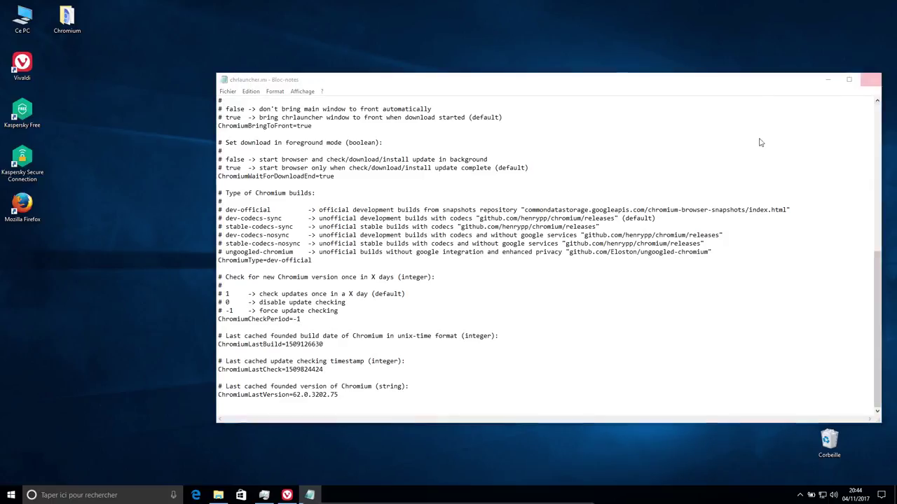
key("Return")
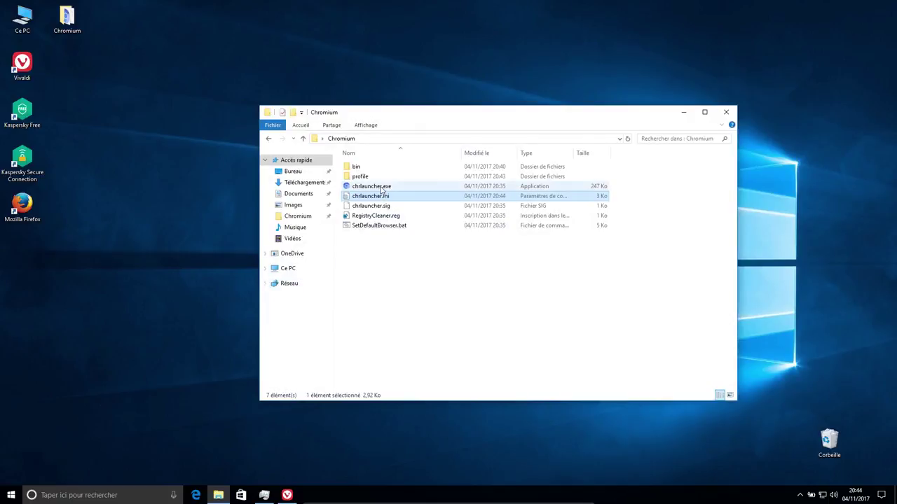
Run chrlauncher.exe to install the dev-official Chromium build, and view the launcher's About information while it updates.
double_click(381, 187)
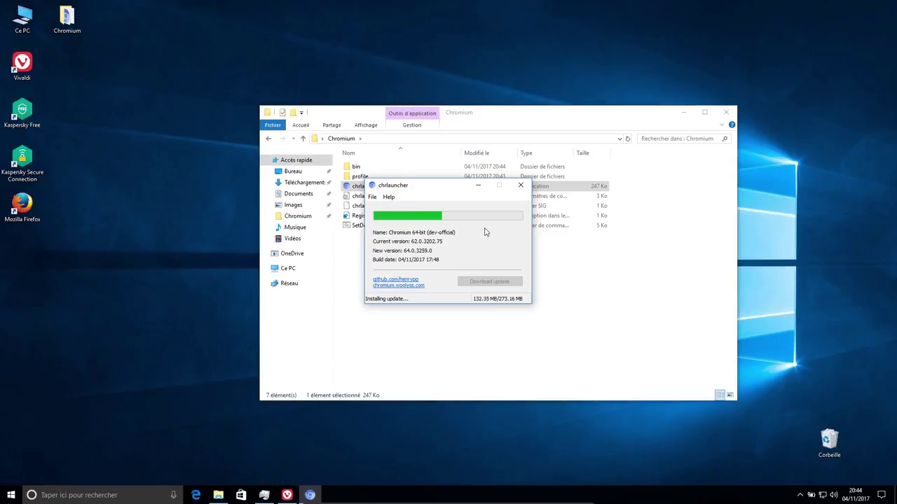
left_click(372, 197)
mouse_move(390, 197)
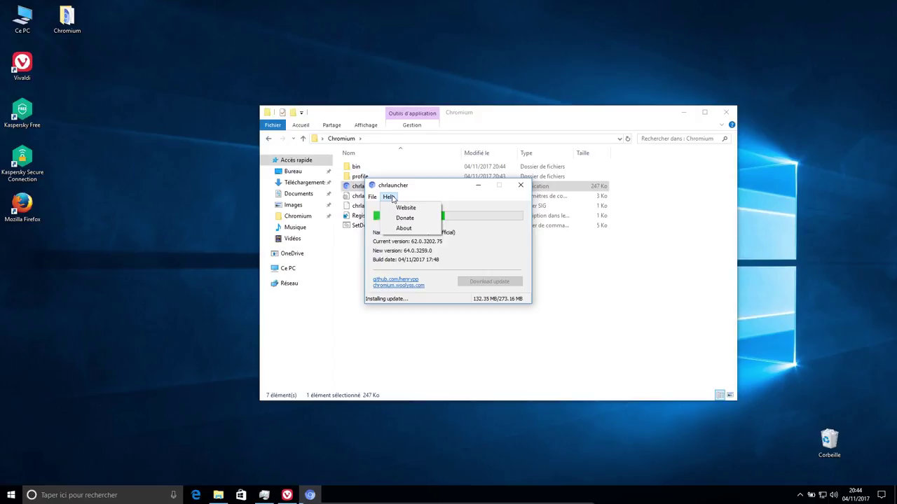
left_click(404, 228)
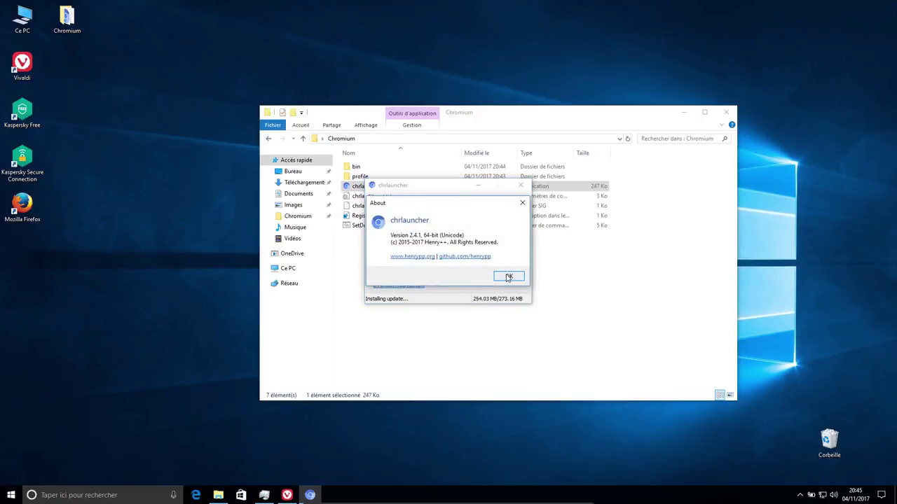
left_click(507, 276)
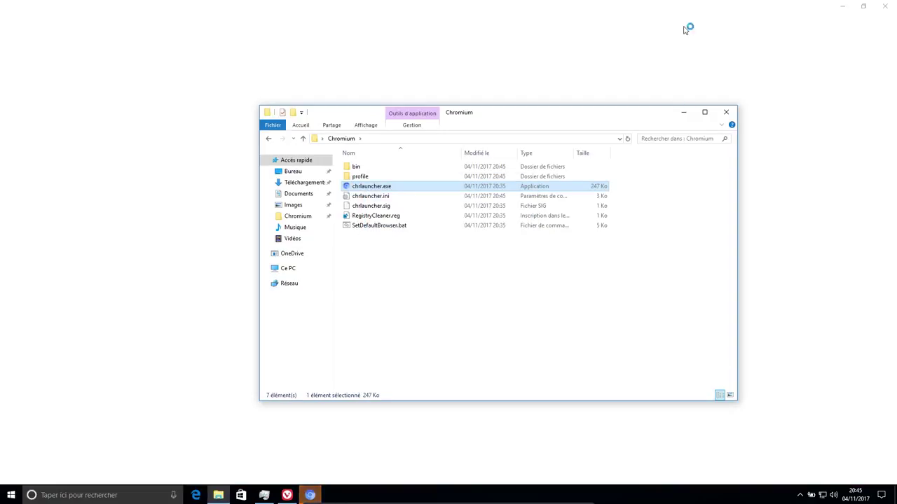
Dismiss the missing Google API keys notice and open the About Chromium page to check the browser version.
left_click(686, 13)
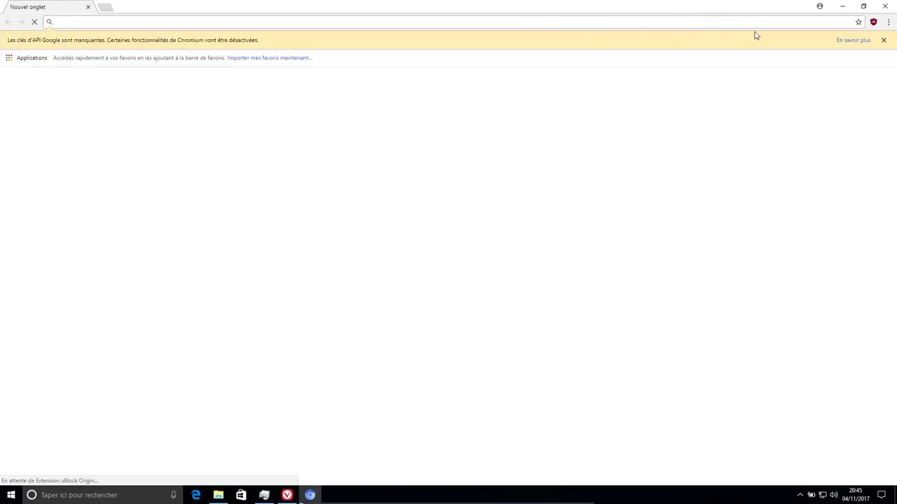
left_click(883, 41)
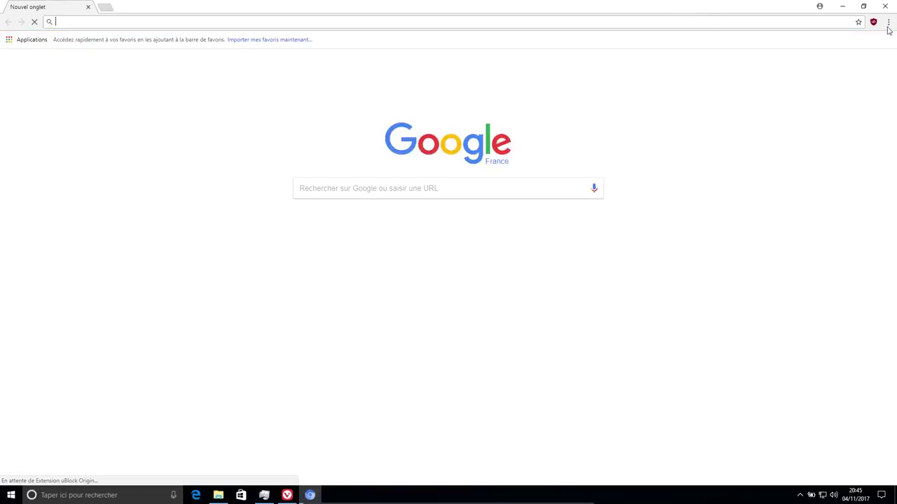
left_click(888, 22)
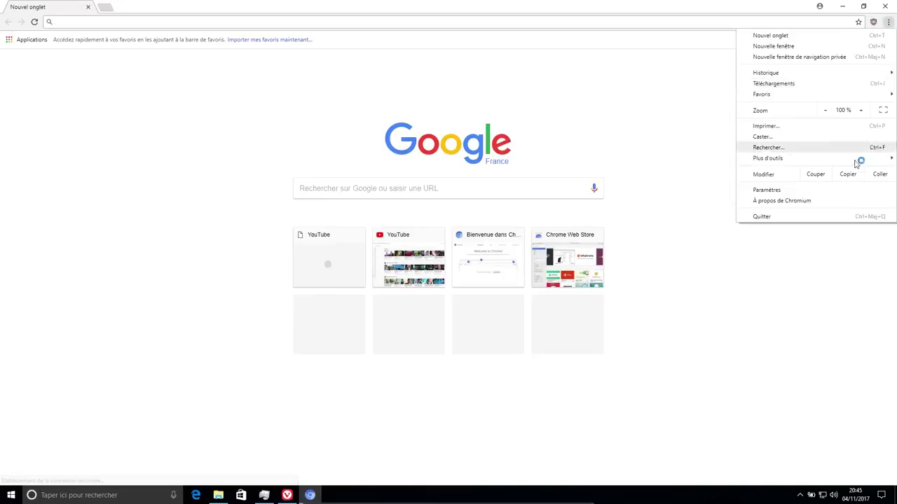
left_click(794, 204)
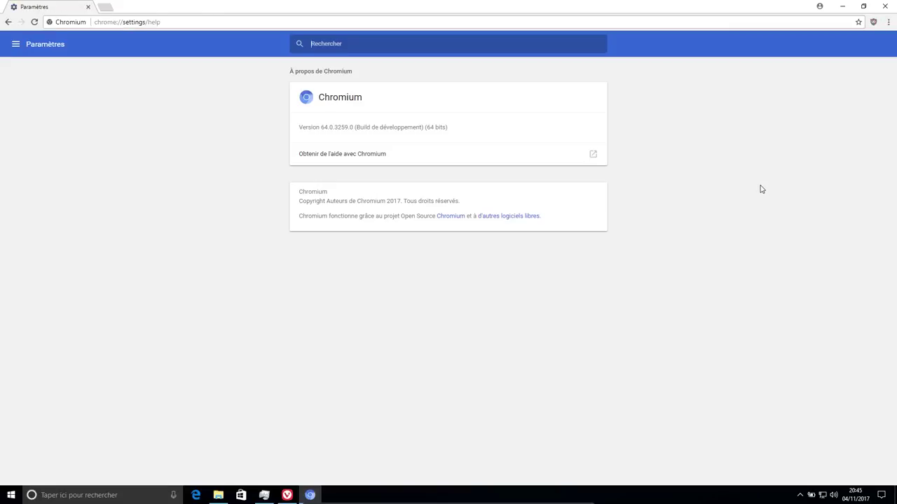
Close Chromium, relaunch it with chrlauncher.exe, and close it again.
left_click(885, 6)
left_click(372, 189)
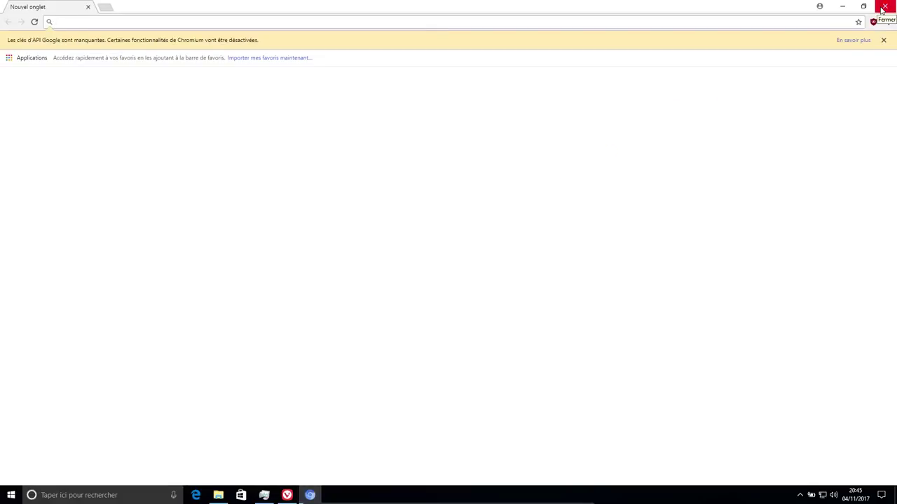
left_click(882, 8)
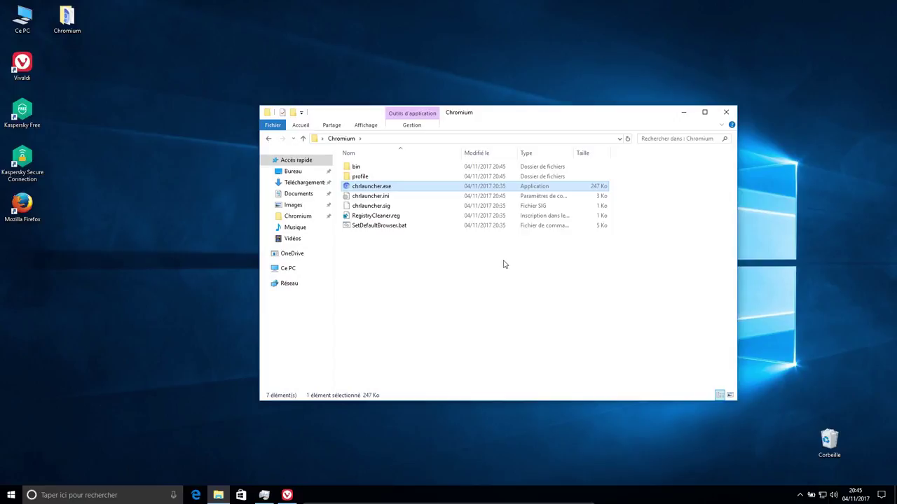
Close the Chromium folder window and the Vivaldi browser to clear the desktop.
mouse_move(369, 188)
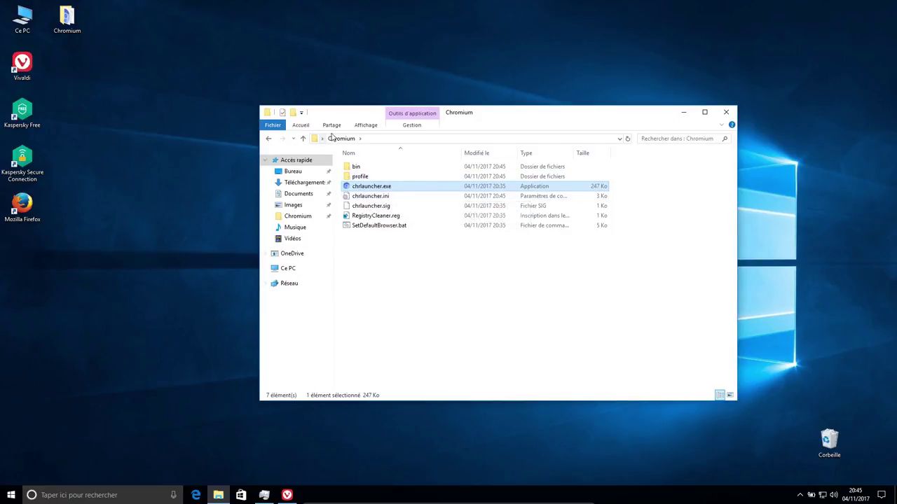
left_click(726, 113)
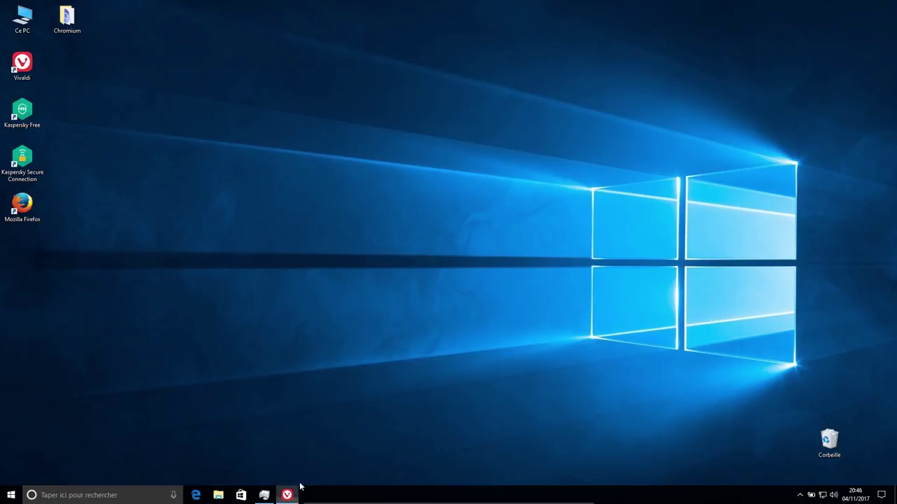
left_click(287, 496)
left_click(886, 9)
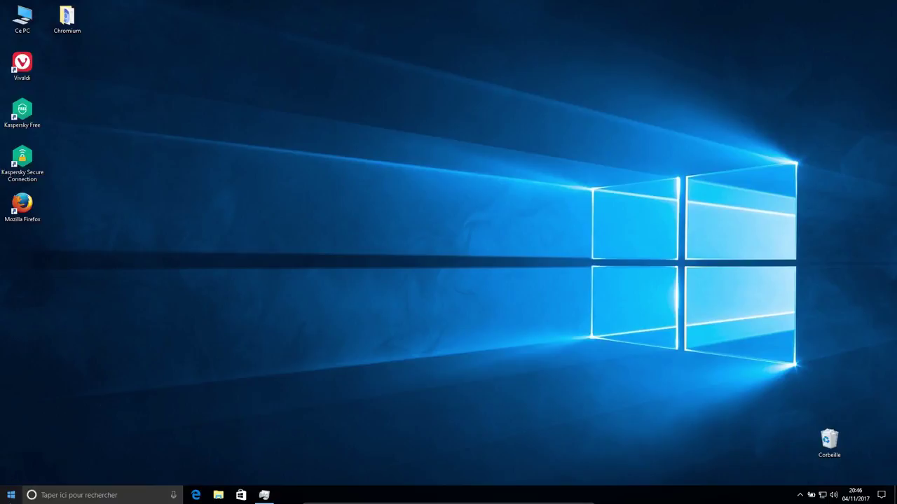
left_click(11, 496)
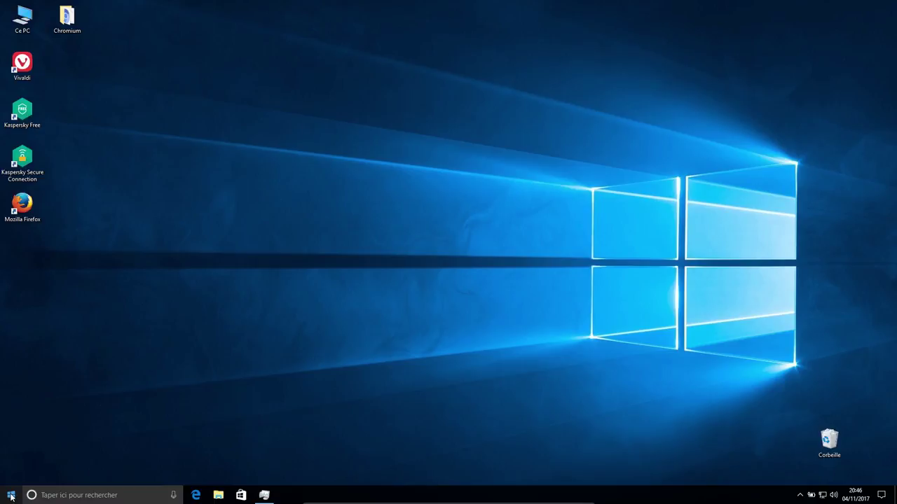